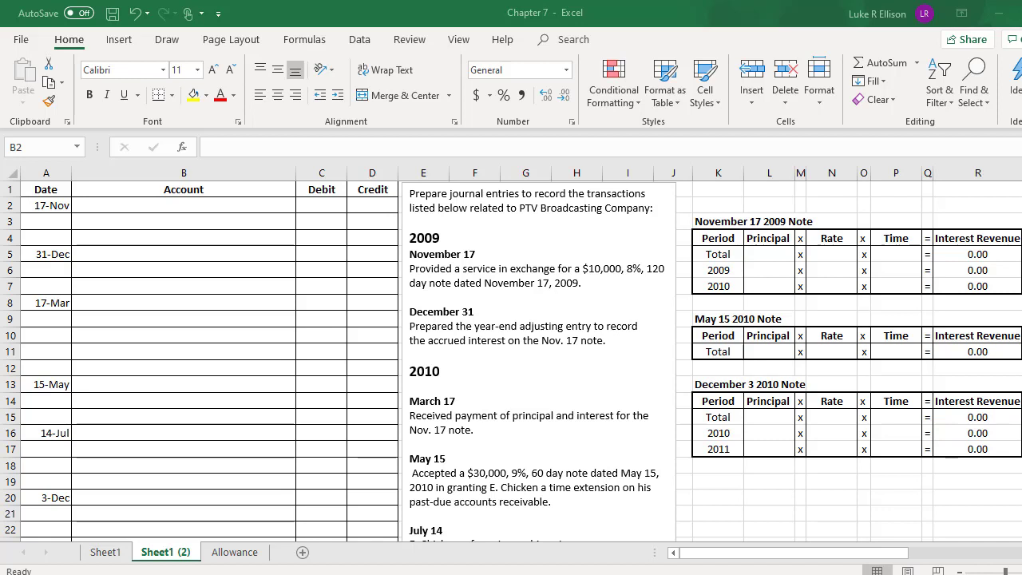
Review the Total, 2009 and 2010 period rows and the Principal, Rate and Time headings of the November 17 2009 note table.
click(738, 253)
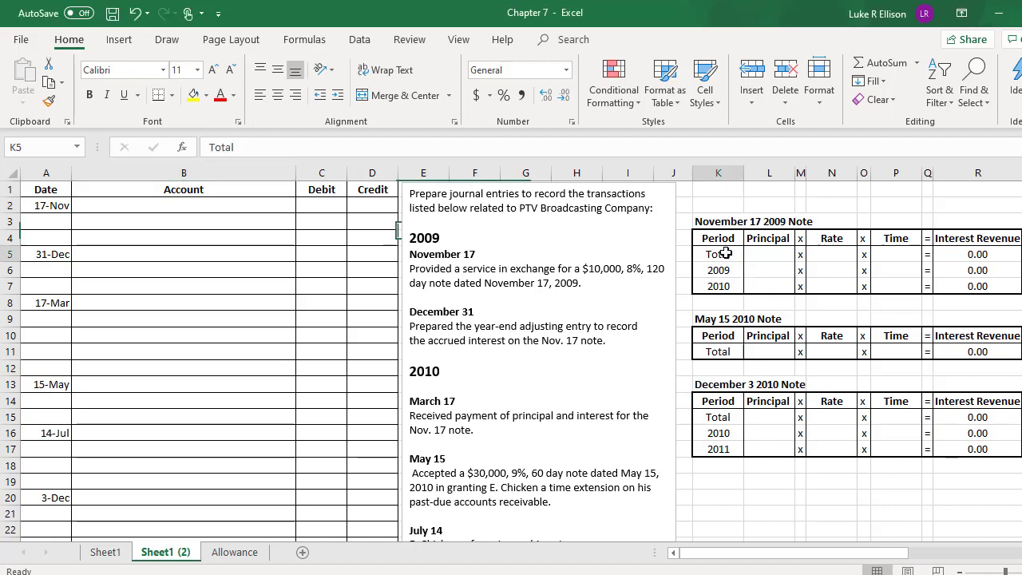
drag(729, 268, 725, 285)
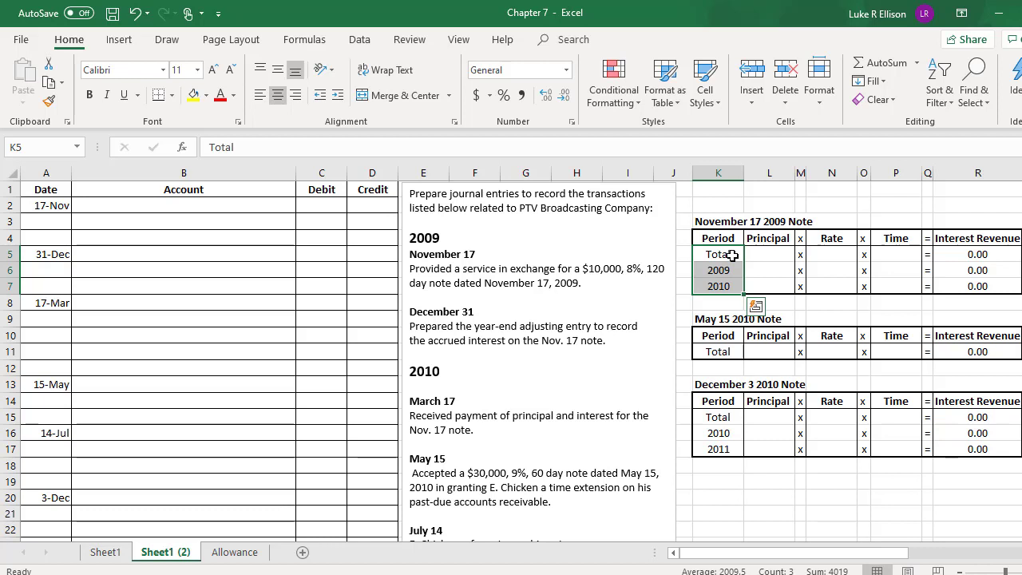
click(733, 255)
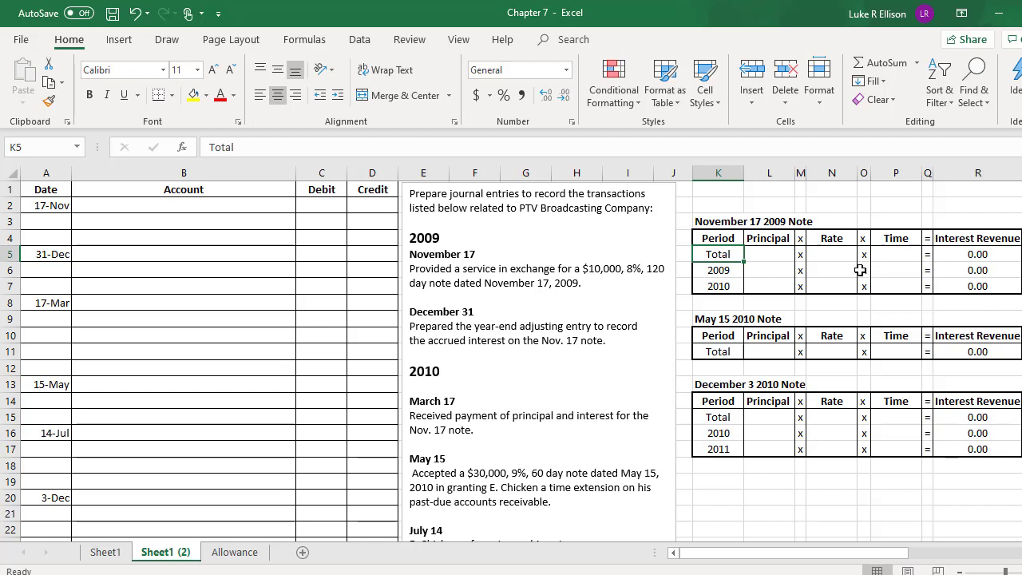
click(735, 281)
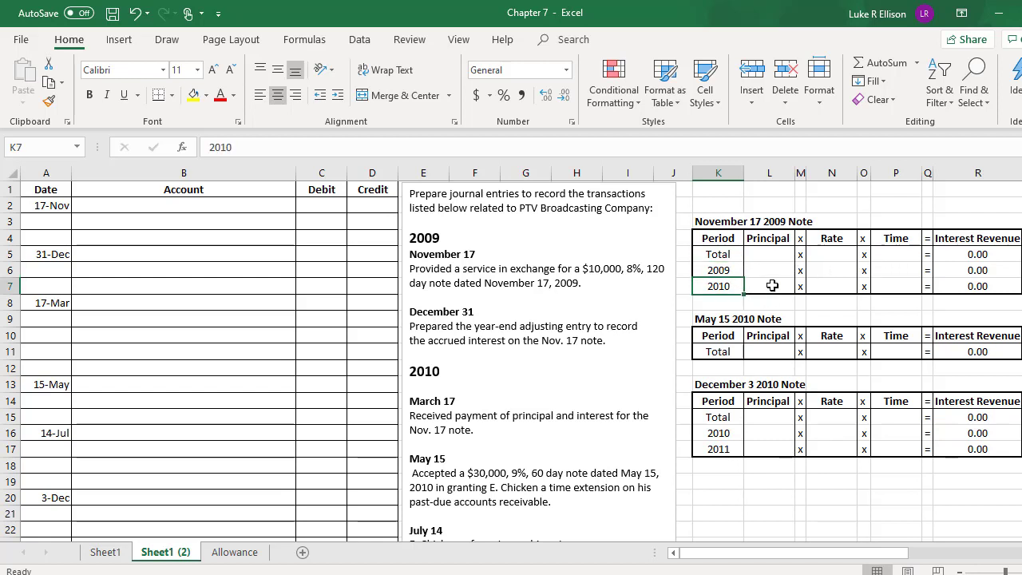
click(778, 239)
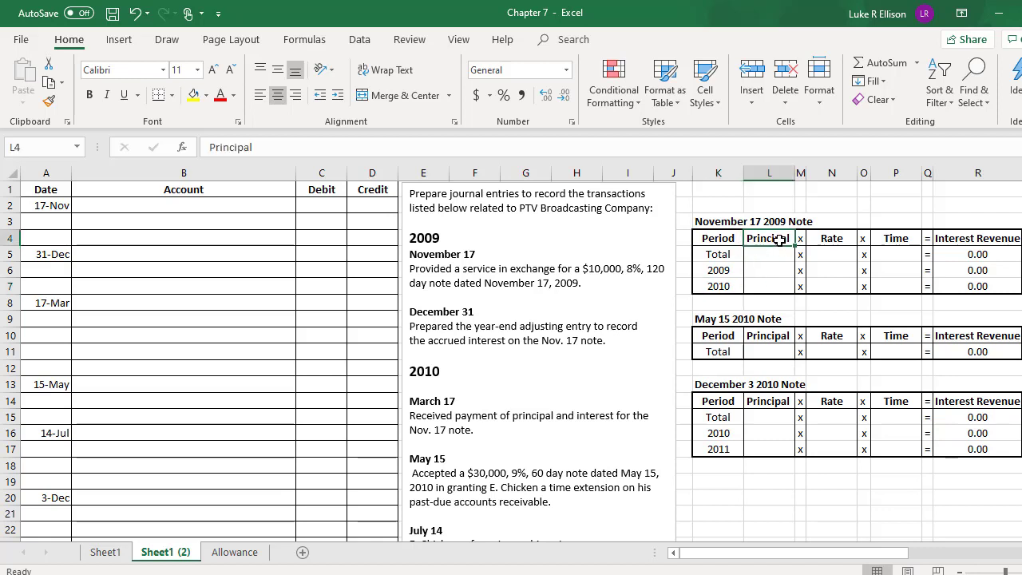
click(823, 238)
click(900, 235)
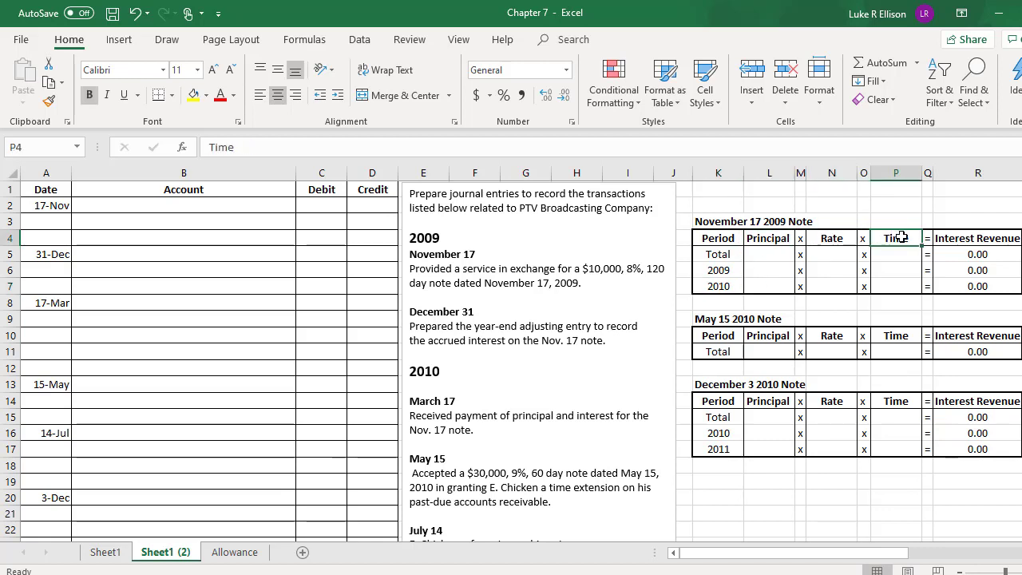
Enter a principal of 10000 for the Total, 2009 and 2010 periods of the November 17 2009 note.
click(757, 253)
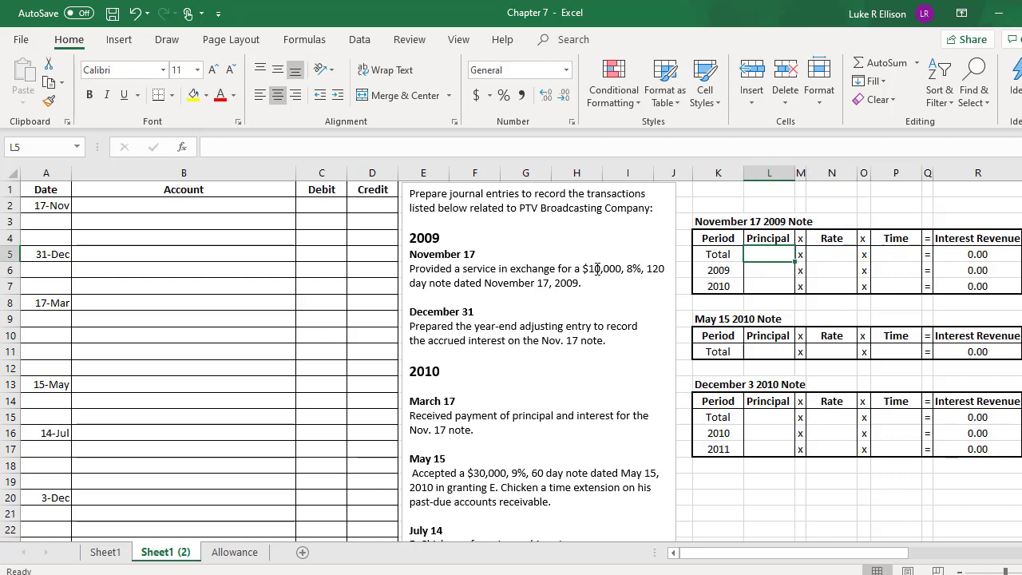
text(10000)
key(Return)
text(10000)
key(Return)
text(10000)
key(Return)
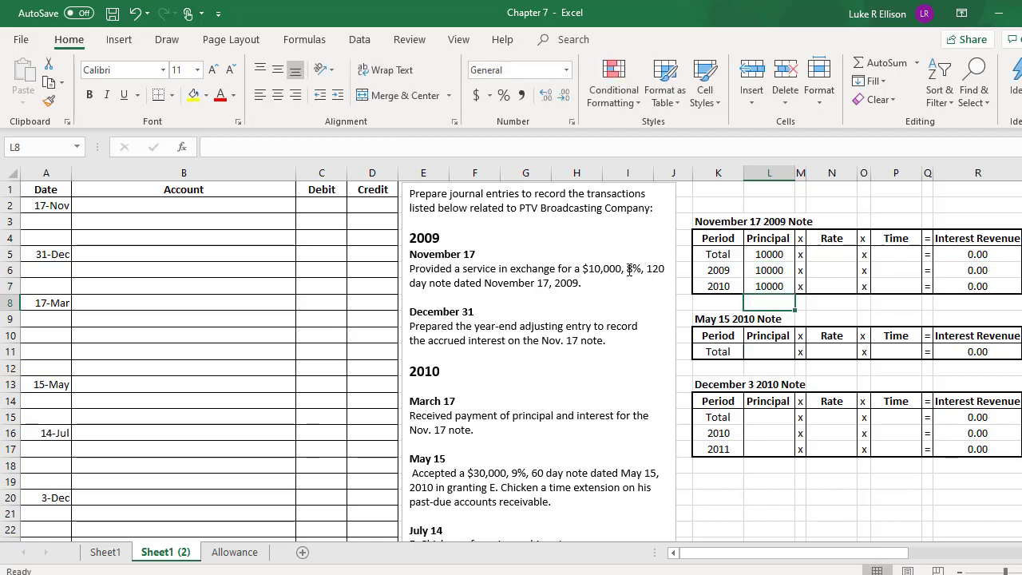
Enter a rate of 8% for the Total, 2009 and 2010 periods of the November 17 2009 note.
click(832, 248)
text(8%)
key(Return)
text(8%)
key(Return)
text(8%)
key(Return)
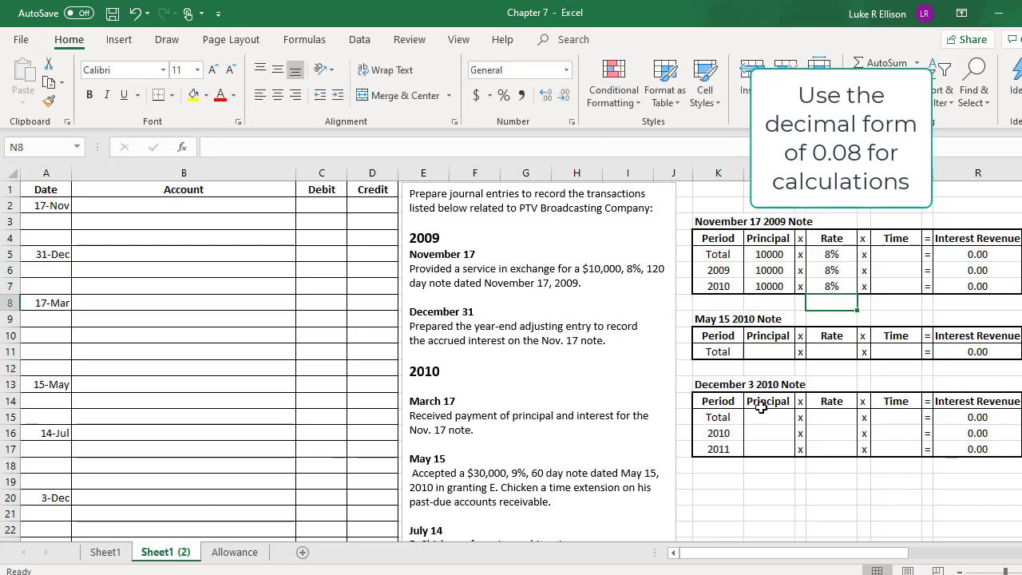
Enter the time formula =120/360 for the Total period of the November 17 2009 note.
click(726, 255)
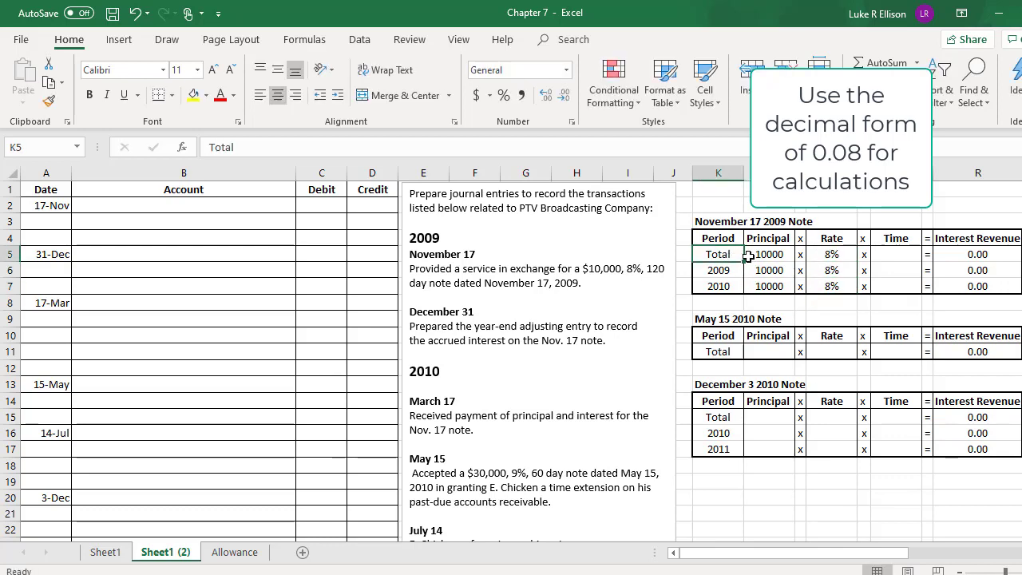
click(910, 253)
text(=)
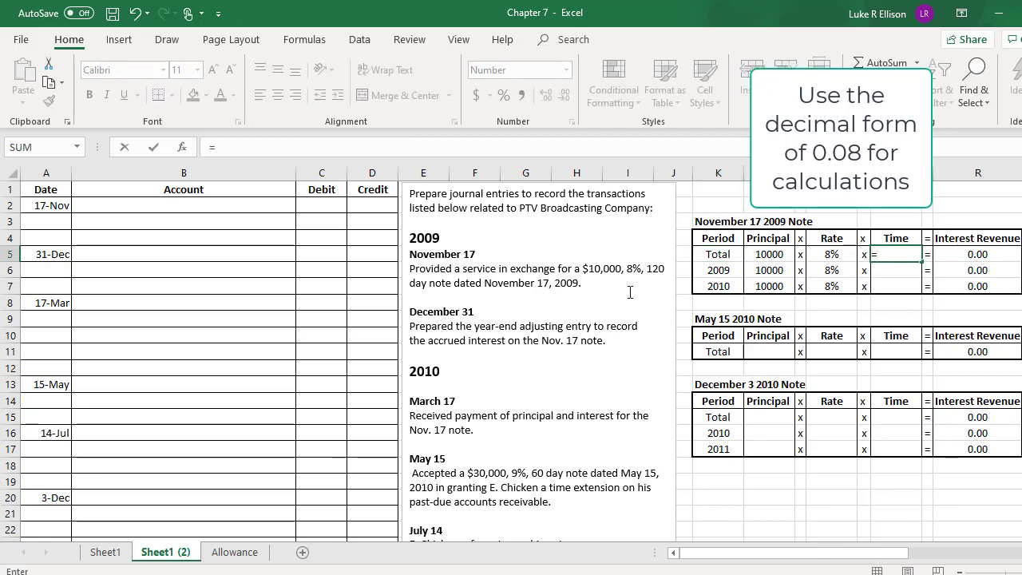
text(120)
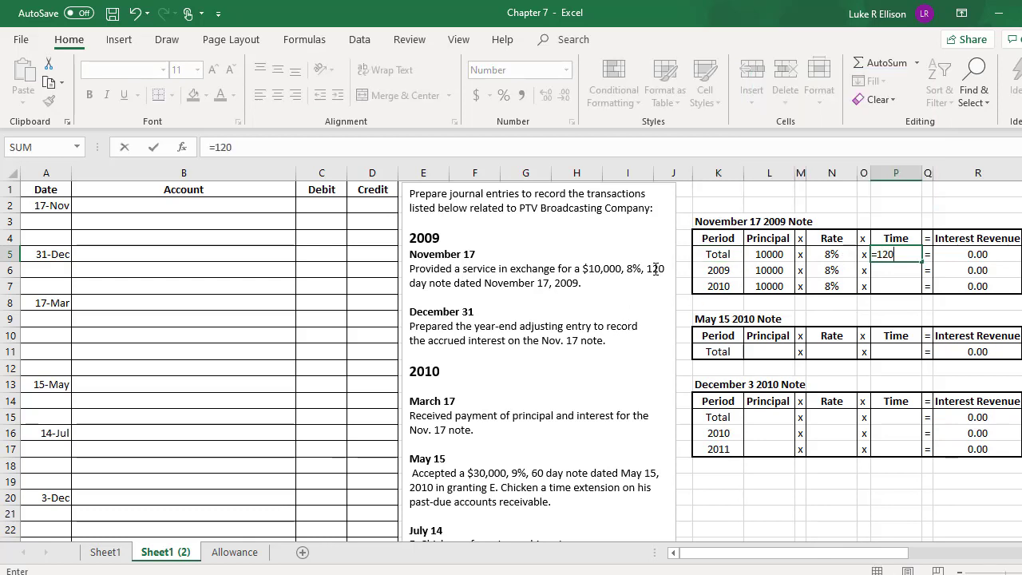
text(/360)
key(ctrl+Return)
key(Return)
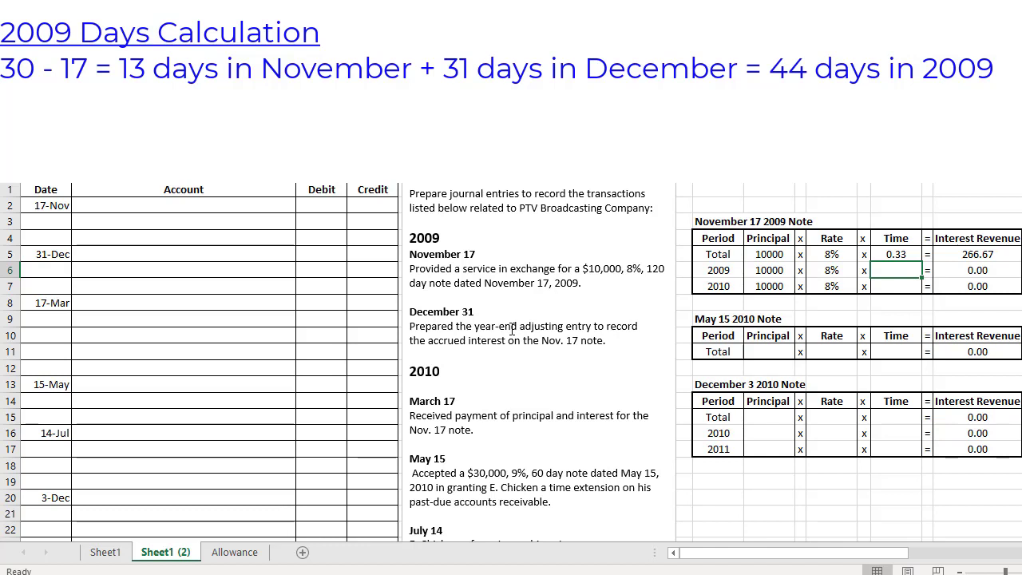
Enter the November 17 2009 note's time formulas, =44/360 for 2009 and =76/360 for 2010, and check the interest revenue cells.
text(=44)
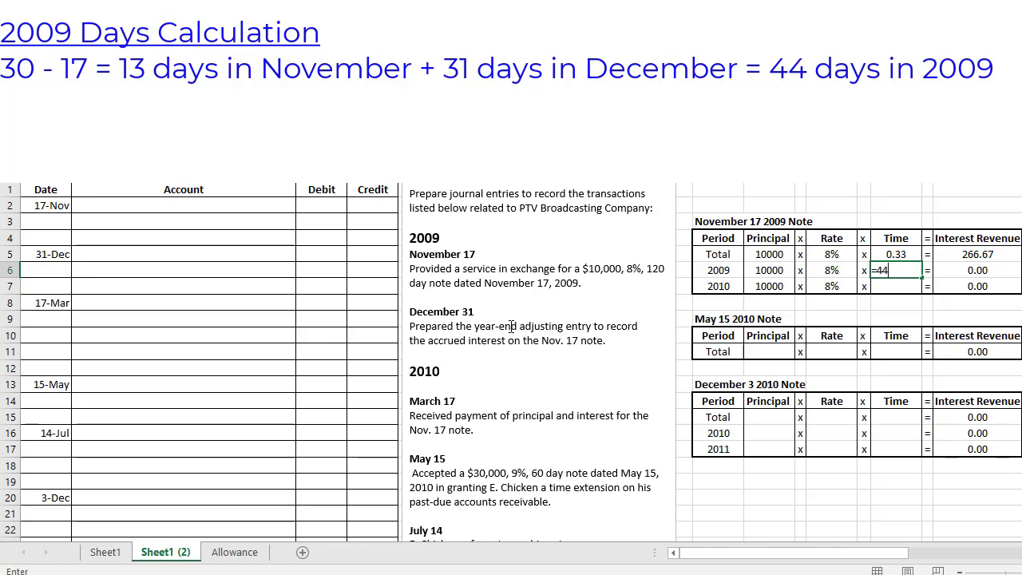
text(/360)
key(Return)
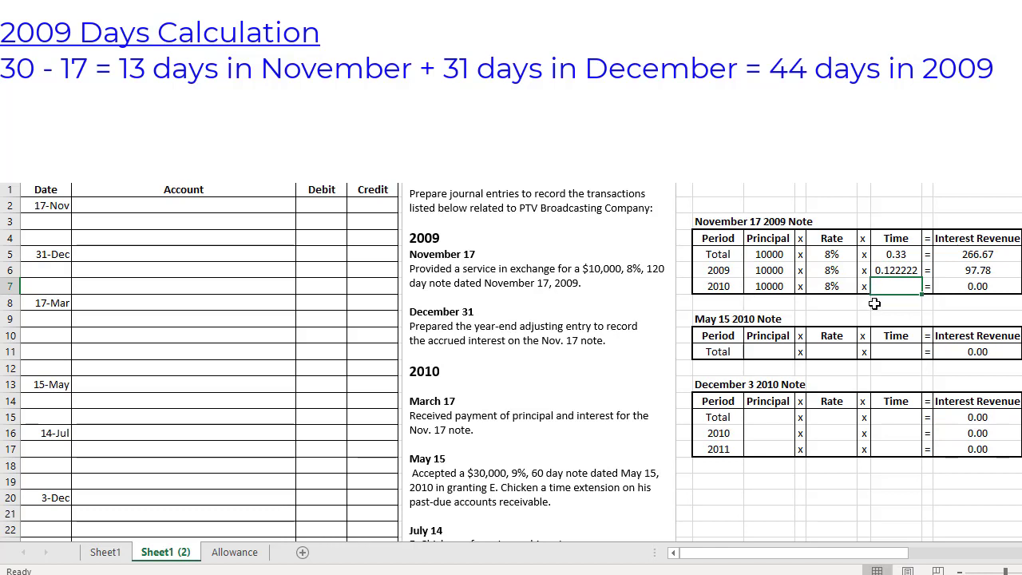
click(888, 269)
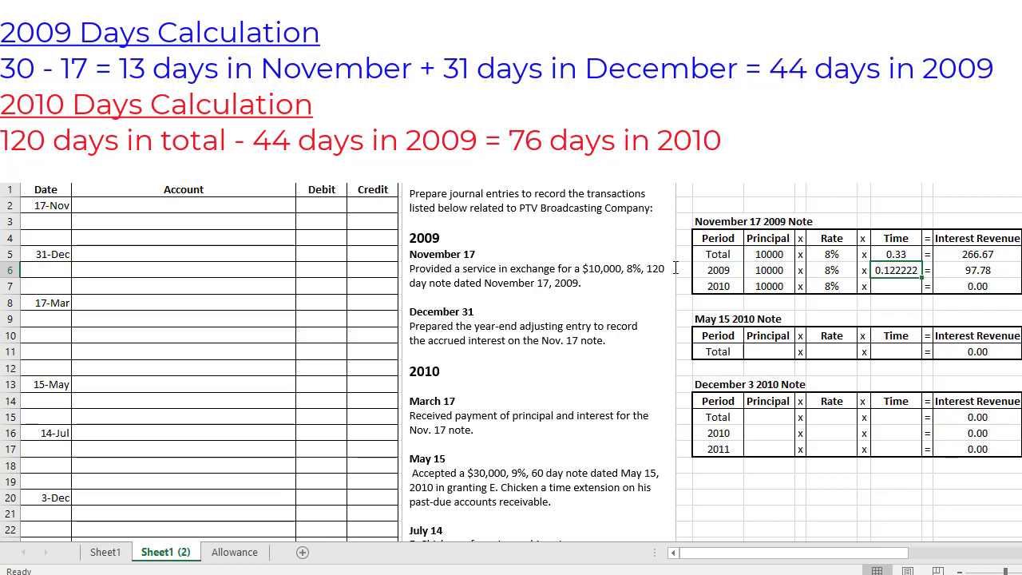
click(909, 283)
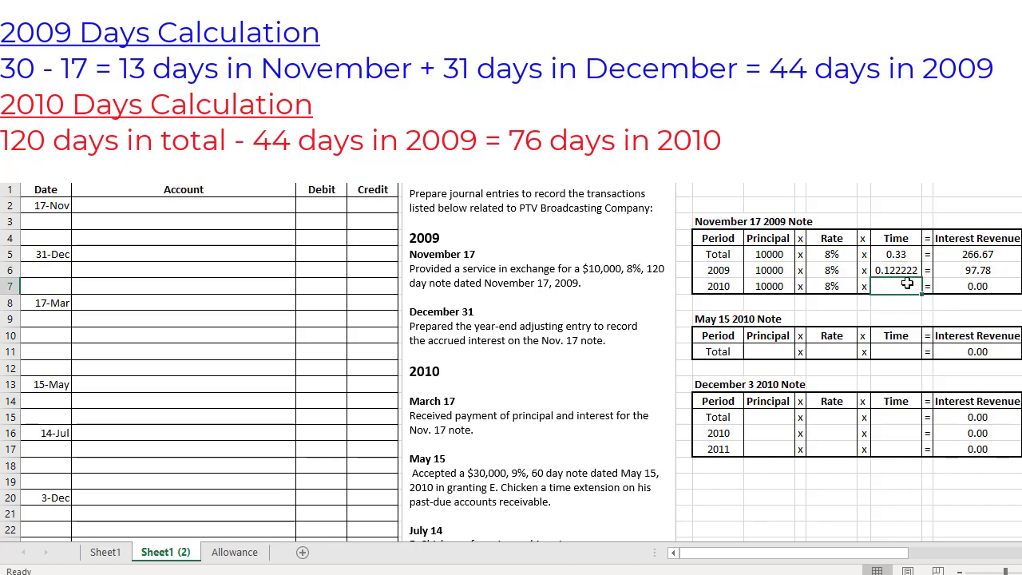
text(=76/360)
key(Return)
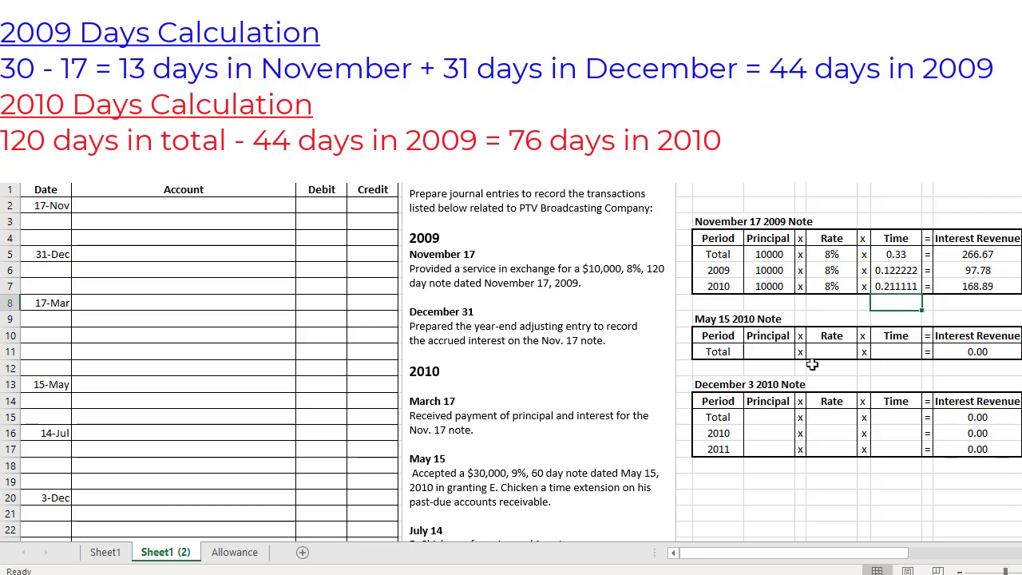
drag(976, 272, 974, 286)
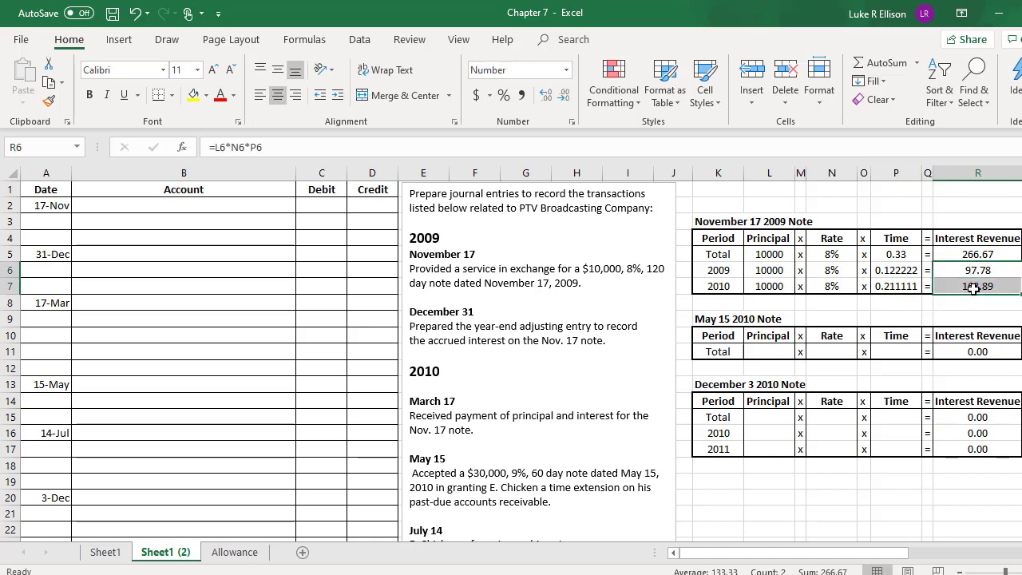
click(951, 253)
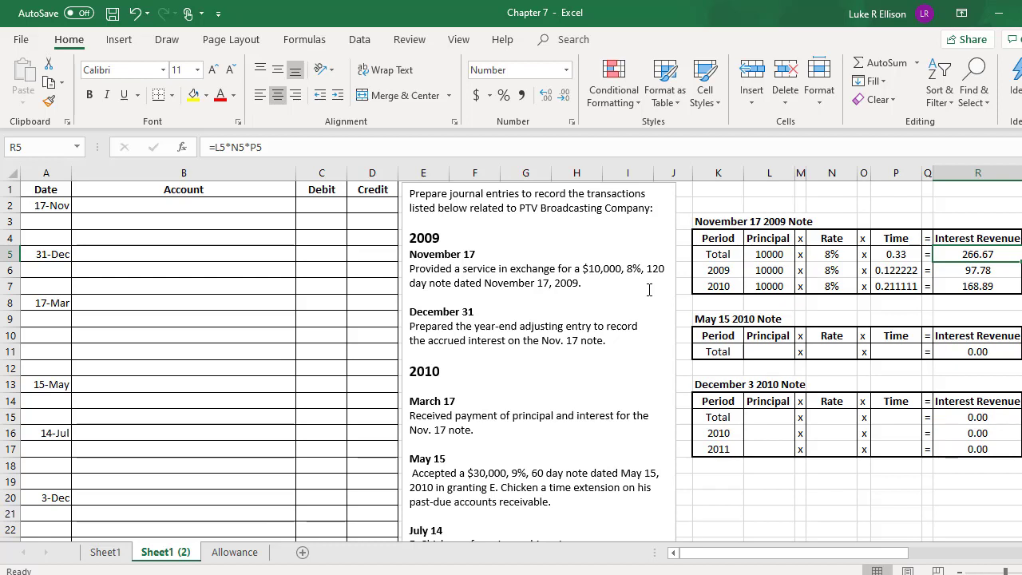
Start the 17-Nov journal entry with a debit of 10000 to Notes Receivable.
click(281, 204)
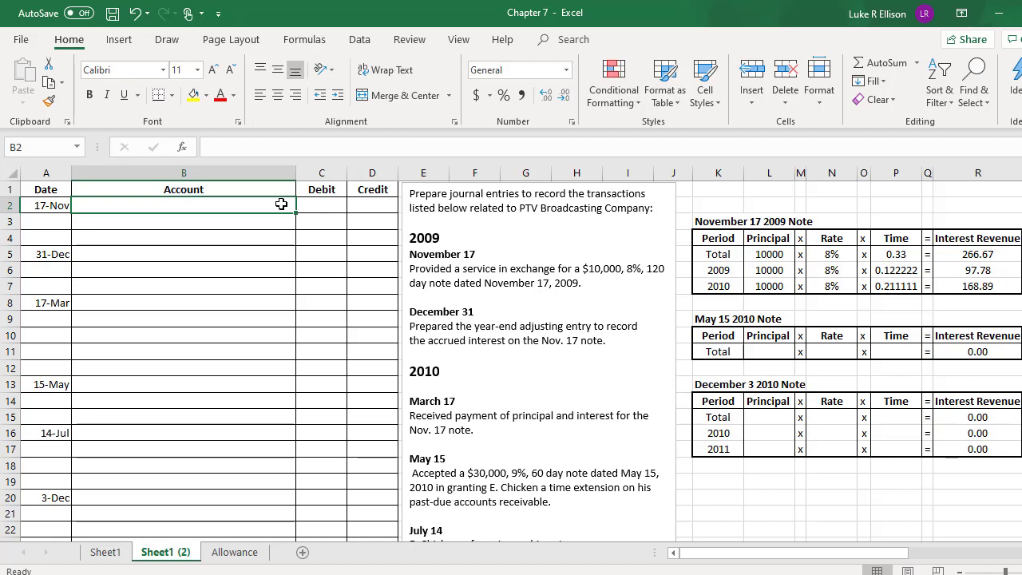
text(Notes Receivable)
key(Tab)
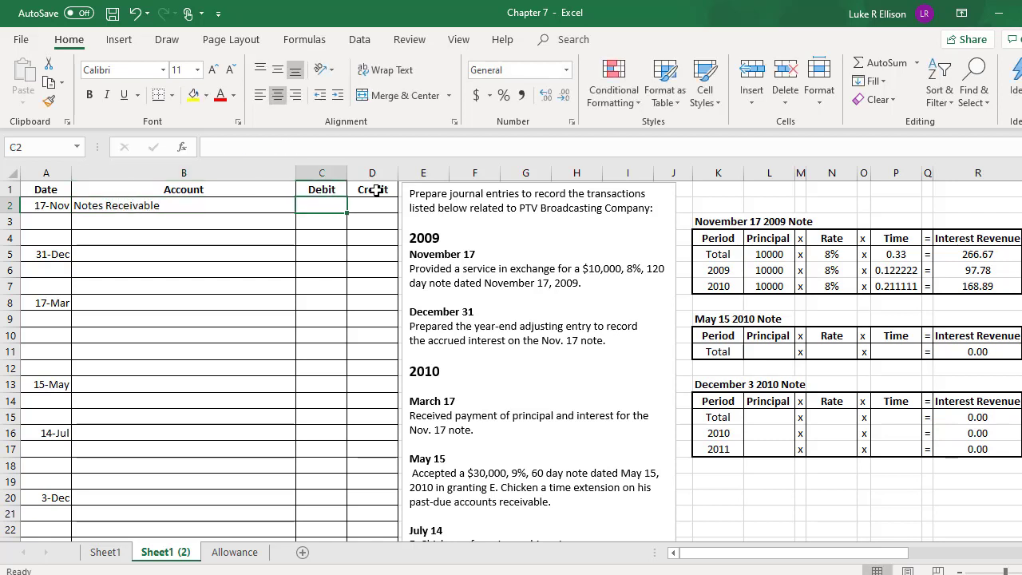
text(1)
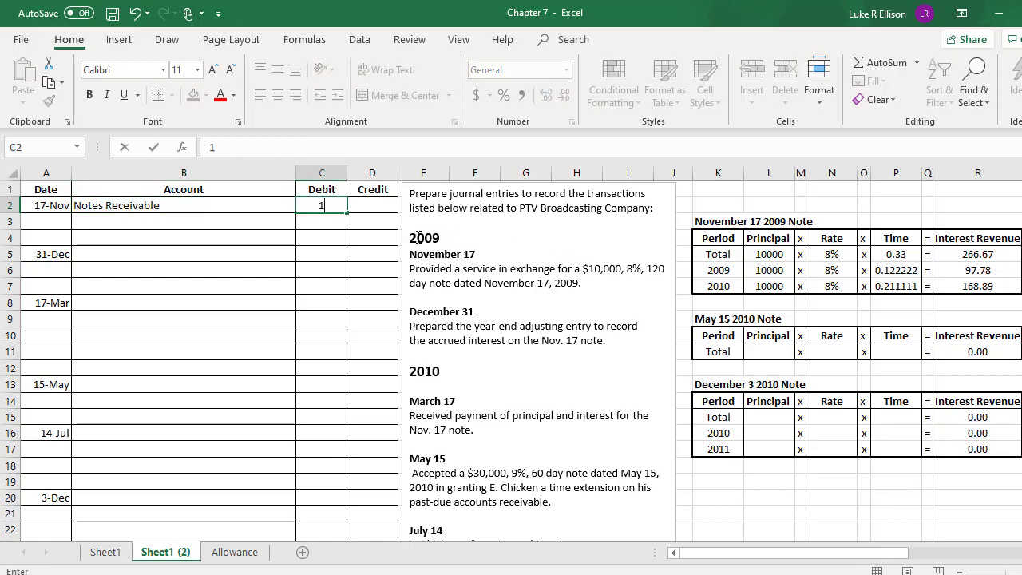
text(0000)
key(Return)
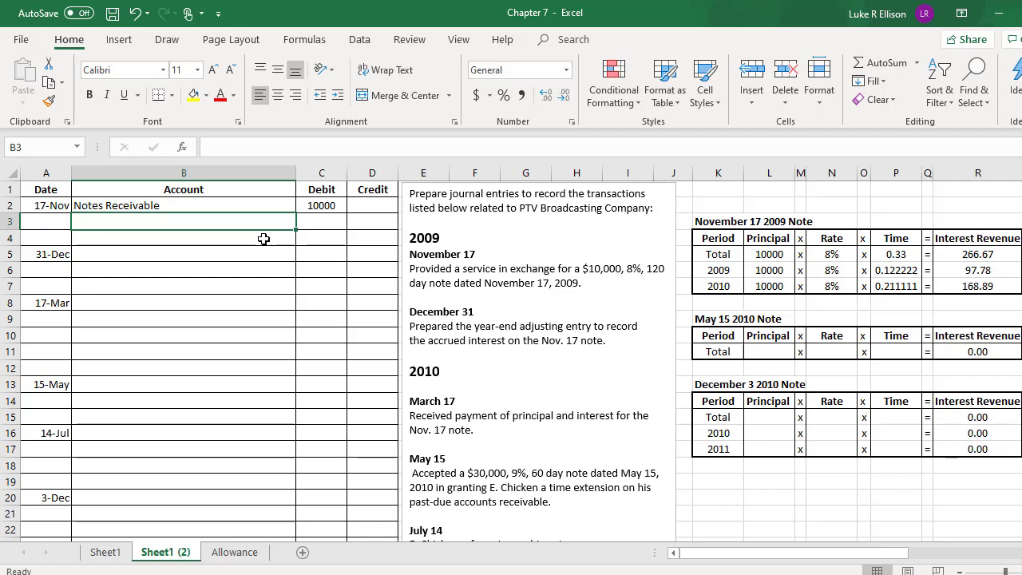
Complete the 17-Nov journal entry with a credit of 10000 to Service Revenue.
text(Service Revenue)
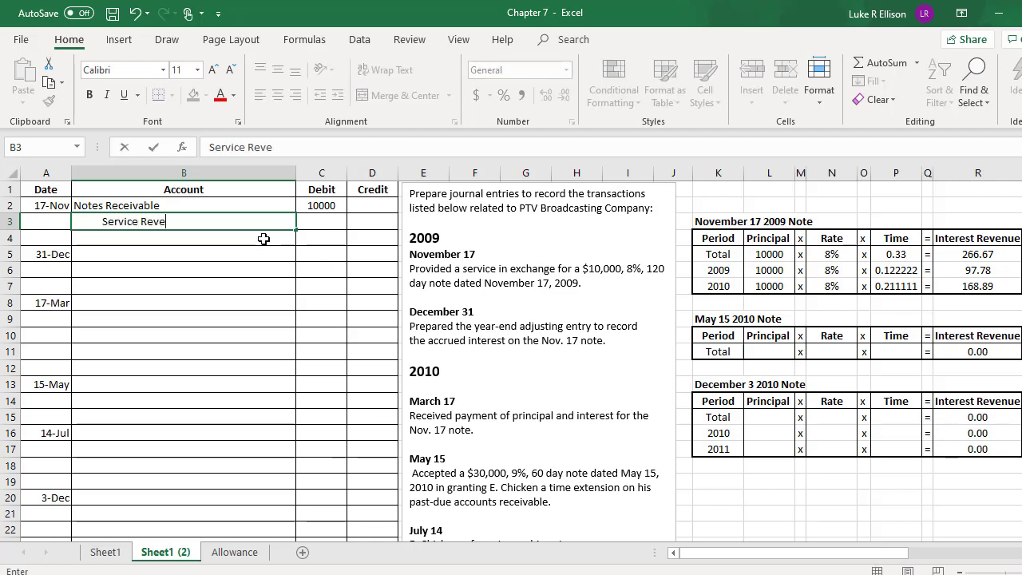
key(Tab)
key(Tab)
text(10000)
key(Return)
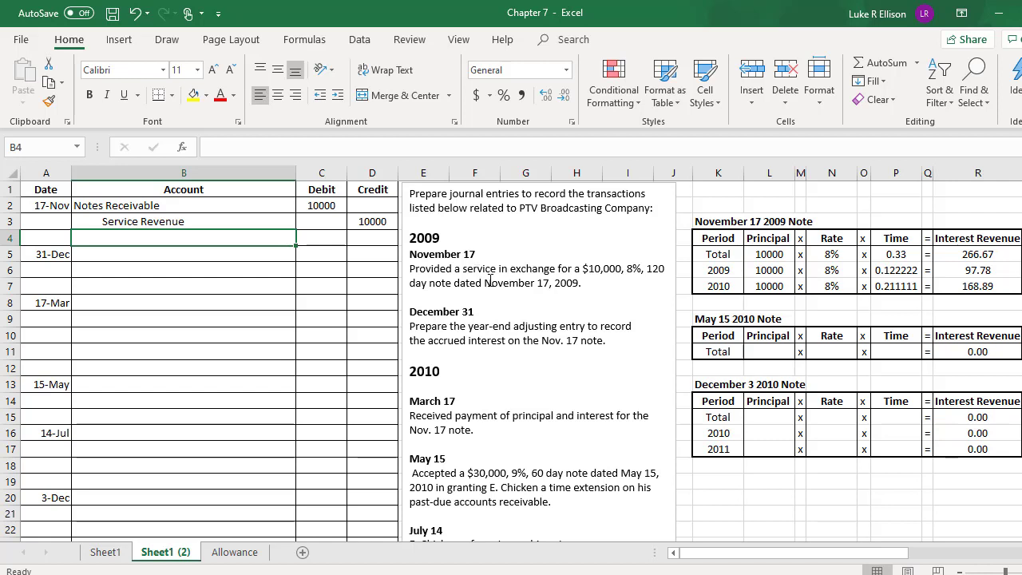
Check the 2009 interest on the November 17 note and debit Interest Receivable for 97.78 in the 31-Dec journal entry.
click(889, 270)
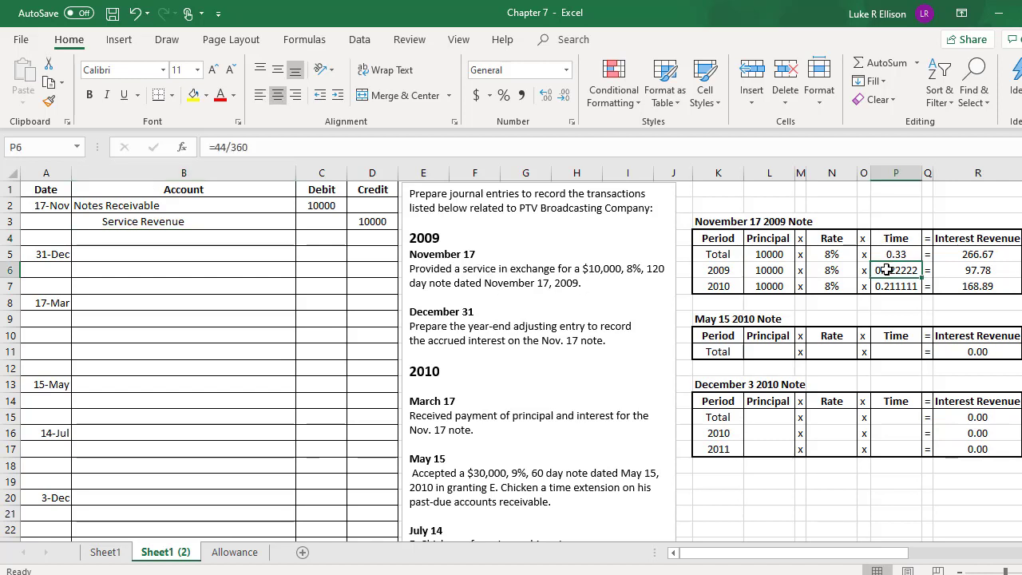
click(954, 276)
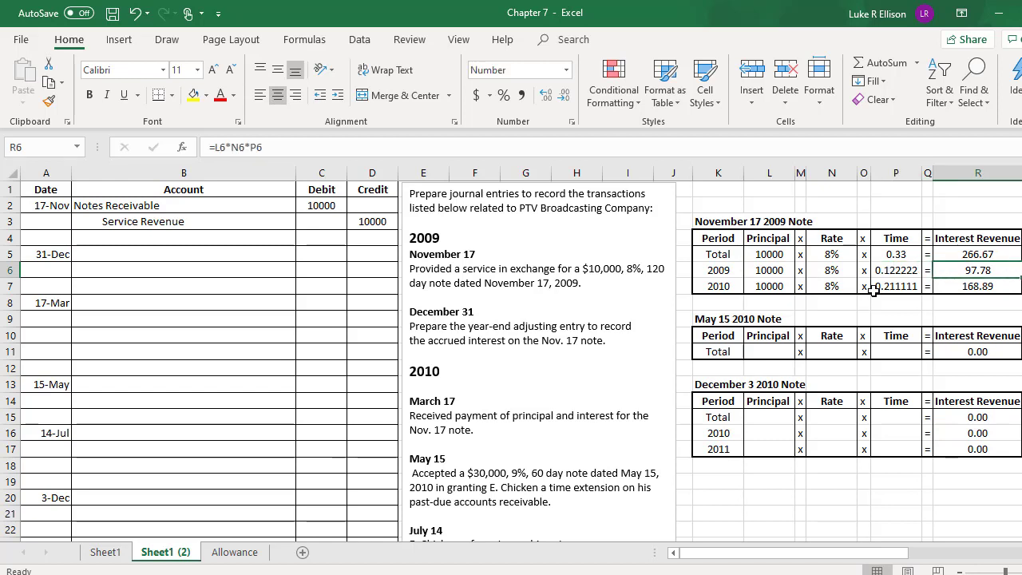
click(249, 250)
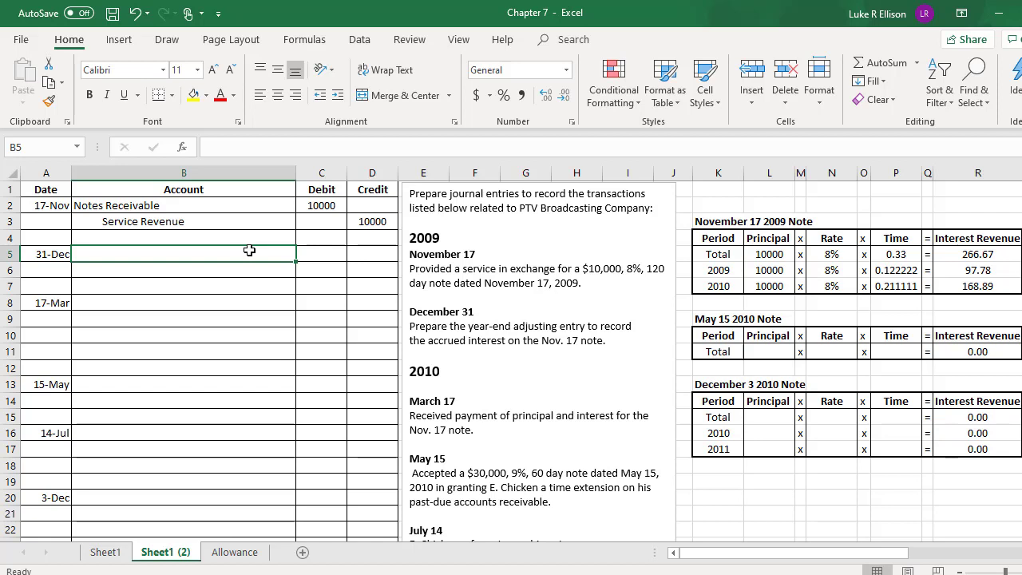
text(I)
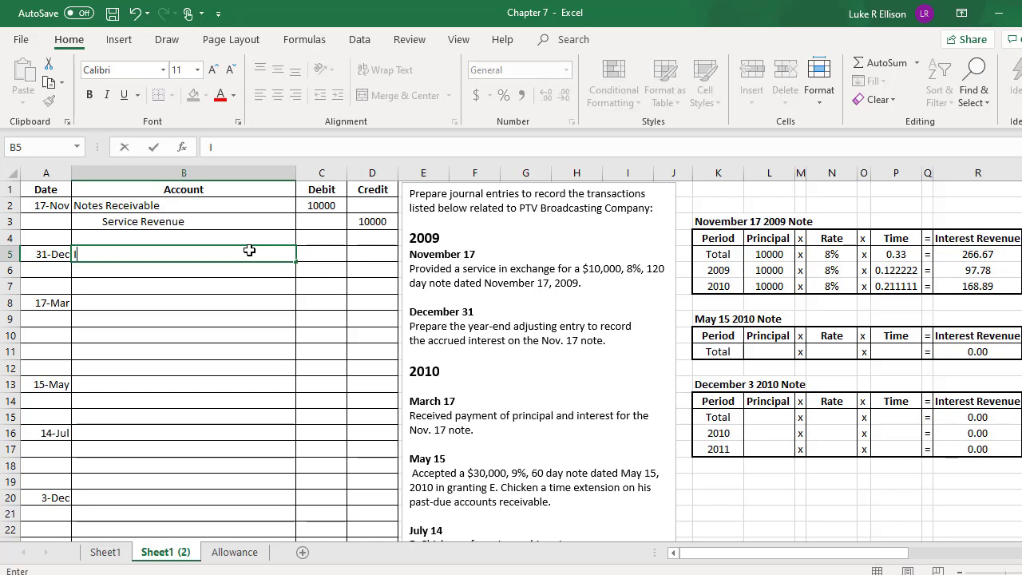
text(nterest Receivable)
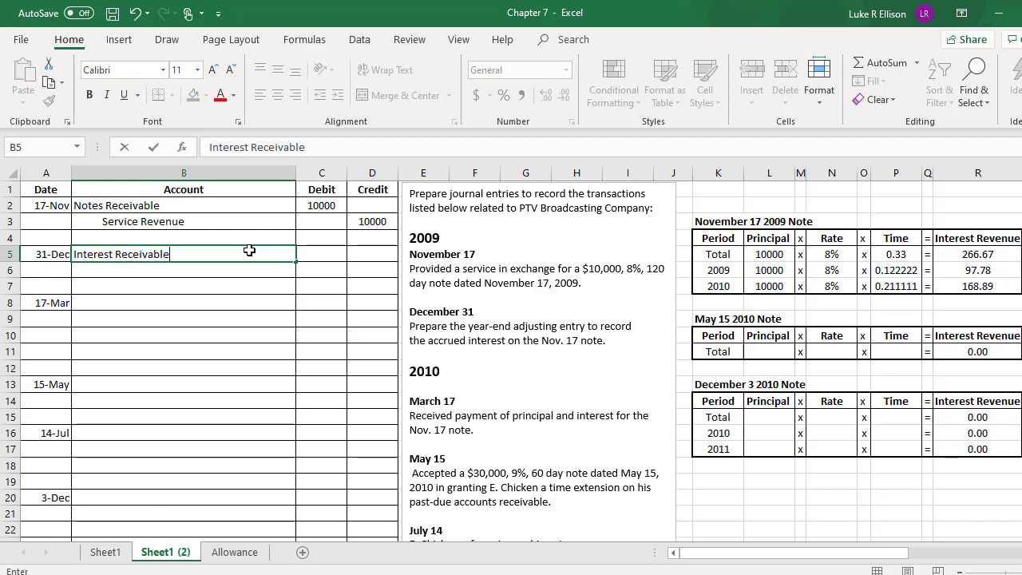
key(Tab)
text(97.78)
key(Return)
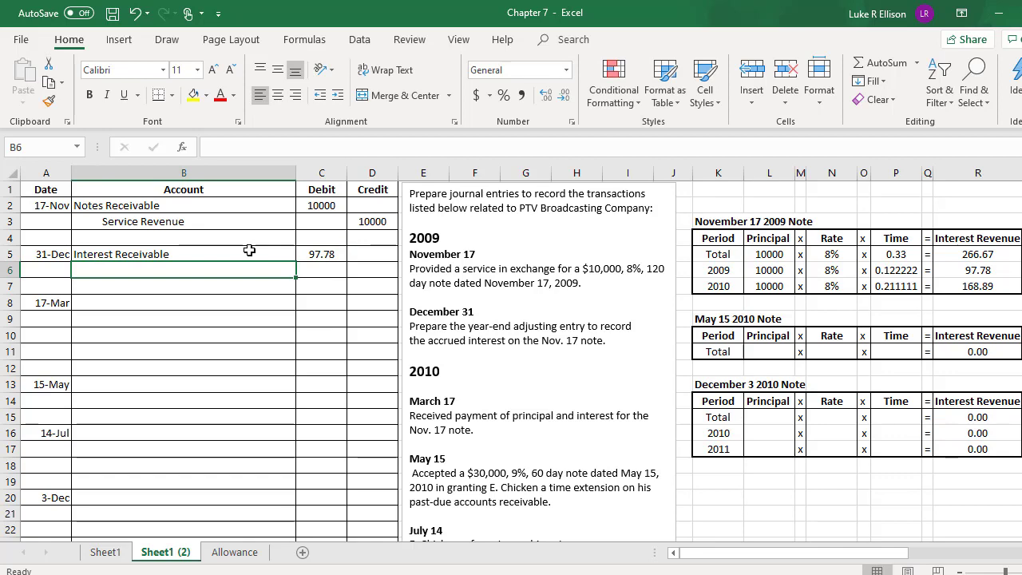
Credit Interest Revenue for 97.78 on the second line of the 31-Dec journal entry.
text(Interest Revenue)
key(Tab)
key(Tab)
text(97.)
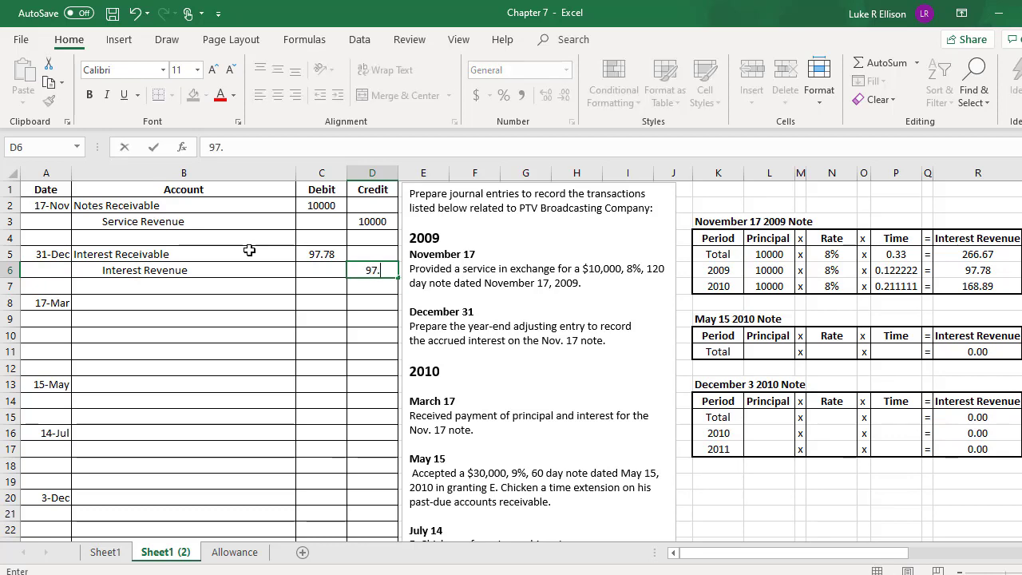
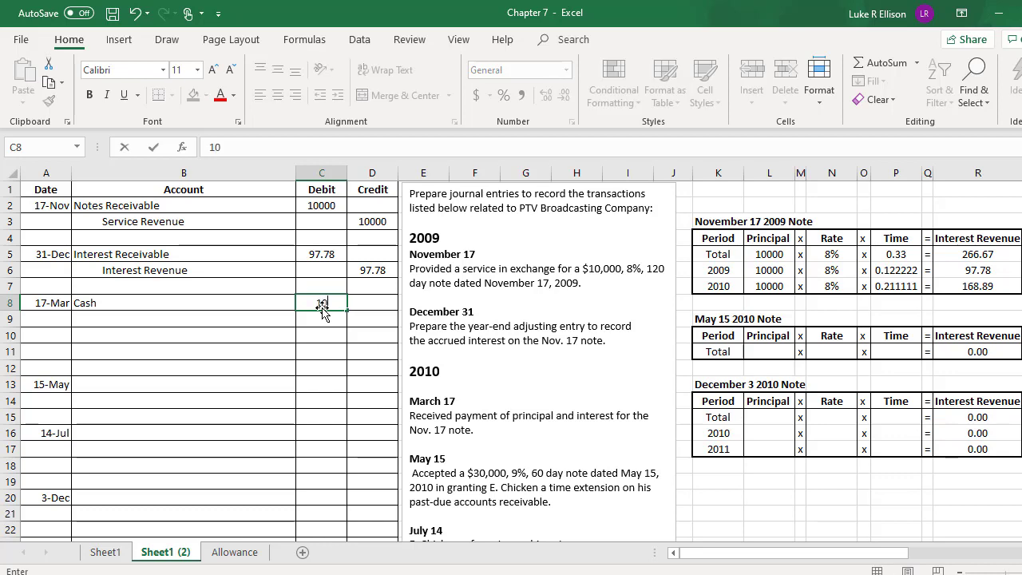
Set the Cash debit of the 17-Mar journal entry to 10266.67.
text(266.67)
key(Return)
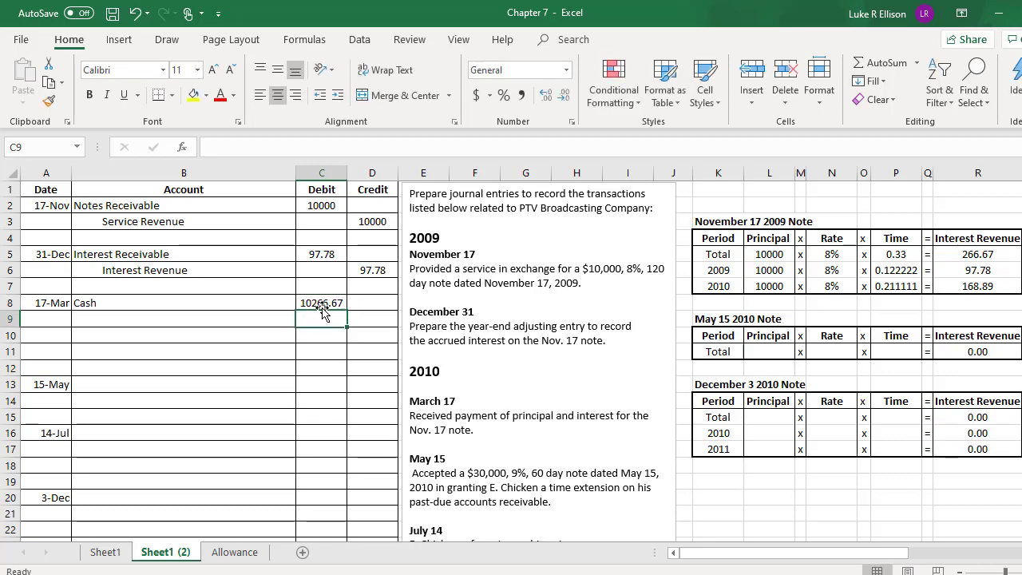
Review the 31-Dec Interest Receivable debit and credit Interest Receivable for 97.78 in the 17-Mar journal entry.
click(190, 262)
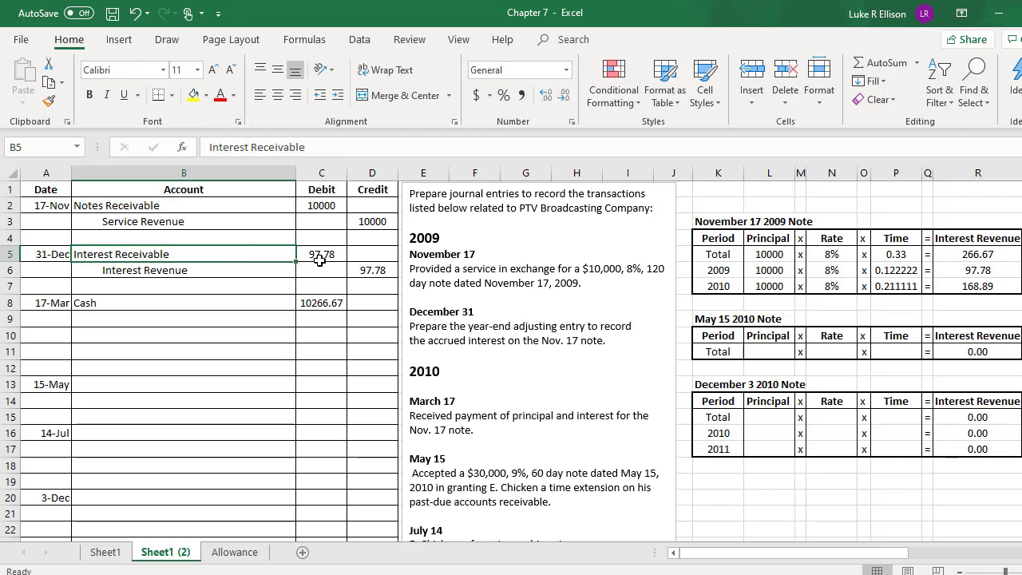
click(319, 257)
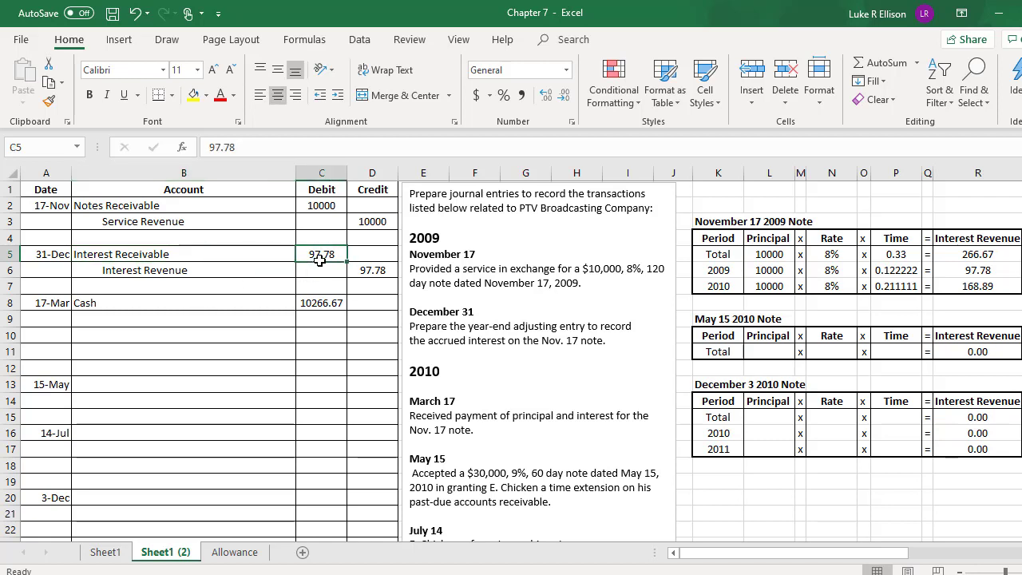
click(231, 320)
text(Inter)
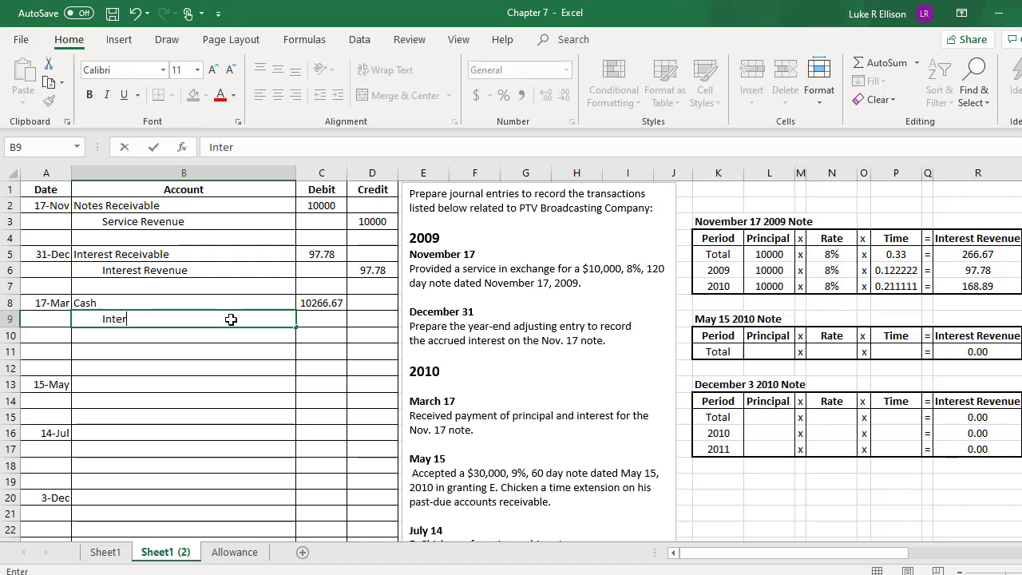
text(est Receivable)
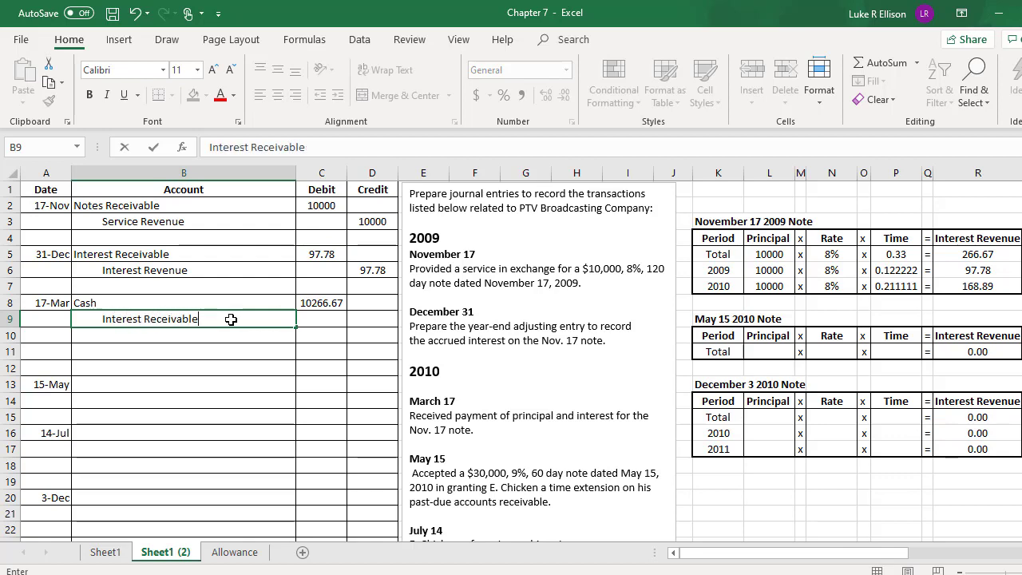
key(Tab)
key(Tab)
text(97.78)
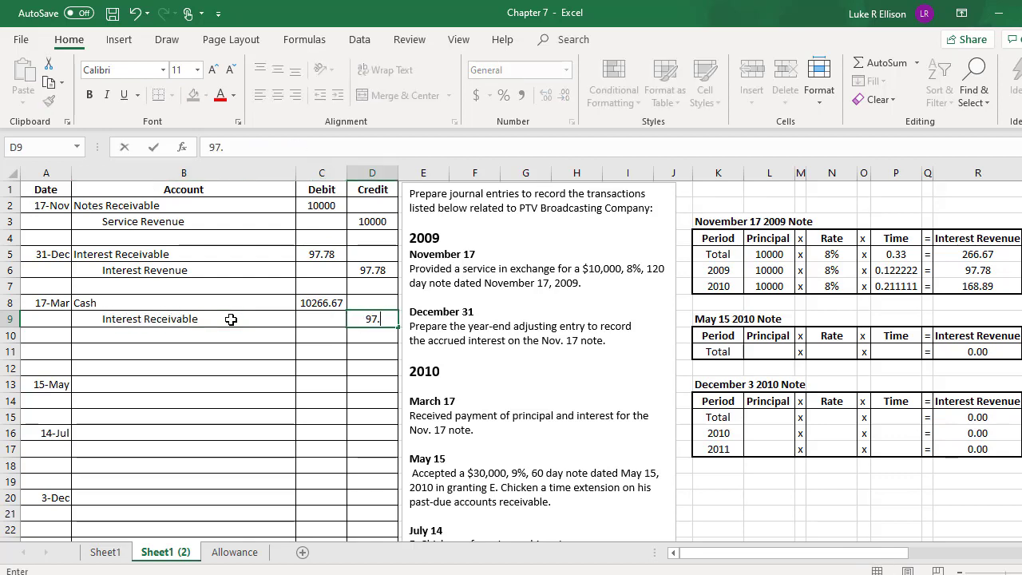
key(Return)
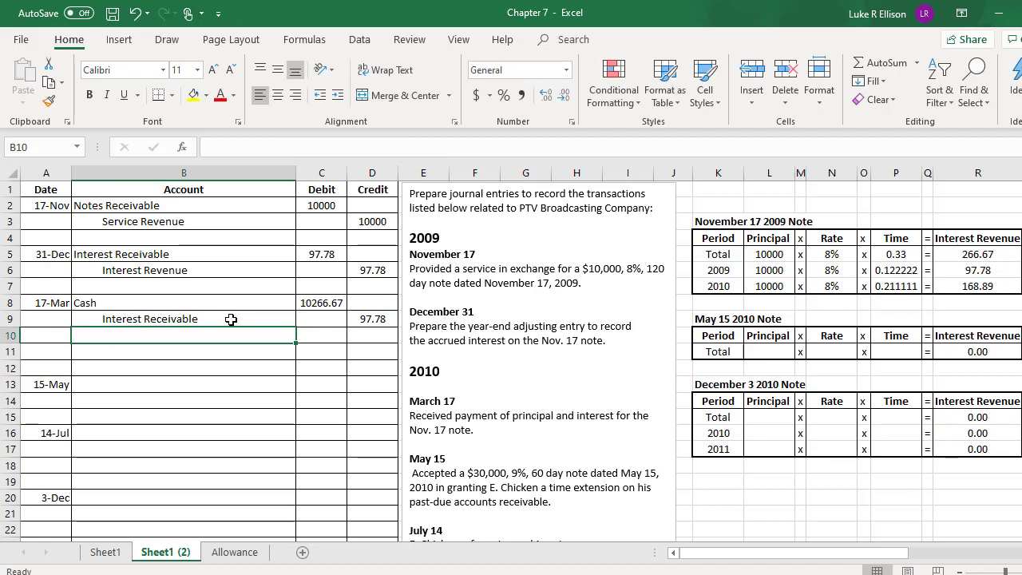
Check the 2010 interest on the November 17 note and credit Interest Revenue for 168.89 in the 17-Mar journal entry.
click(213, 251)
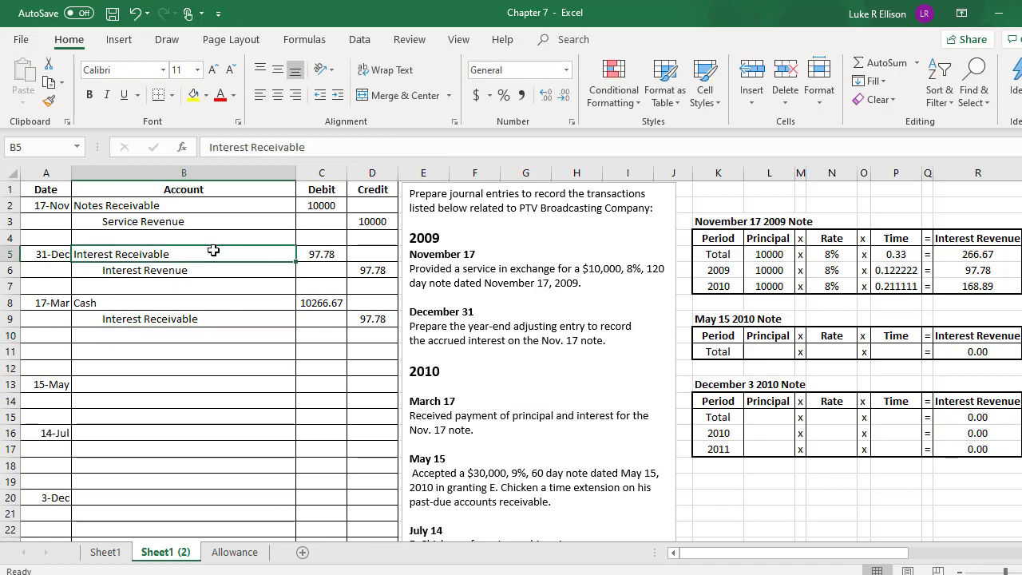
click(189, 336)
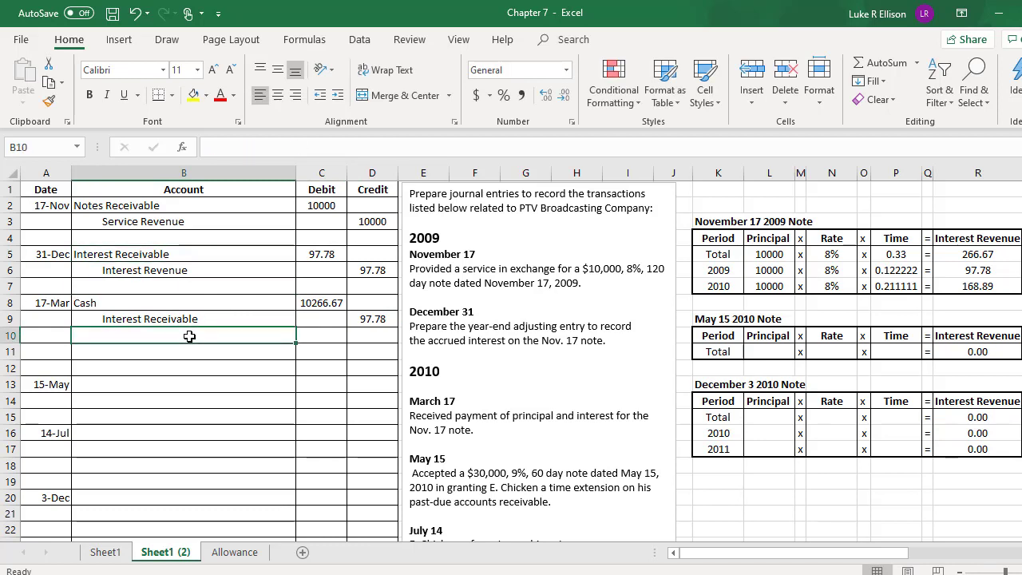
click(716, 285)
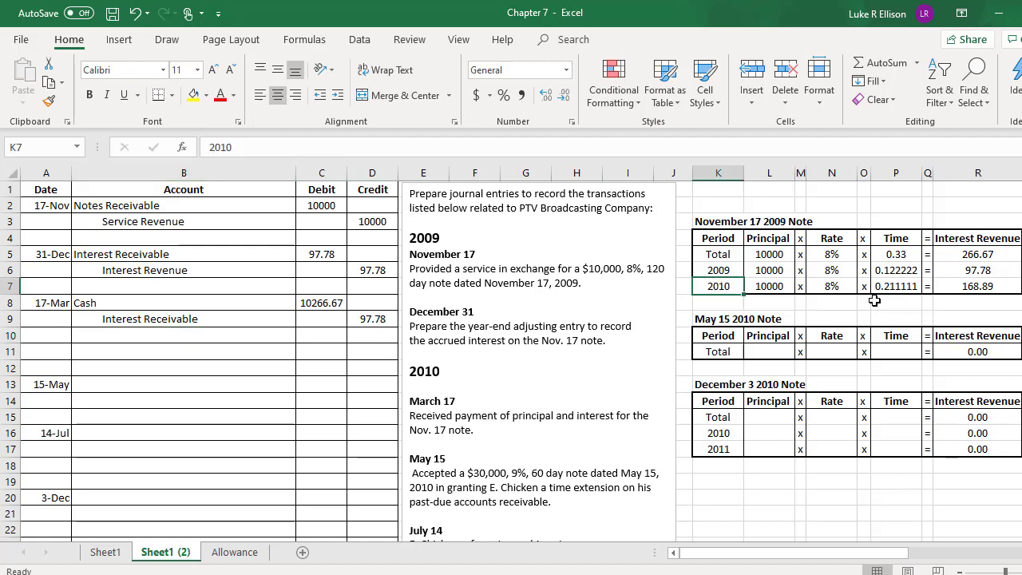
click(958, 285)
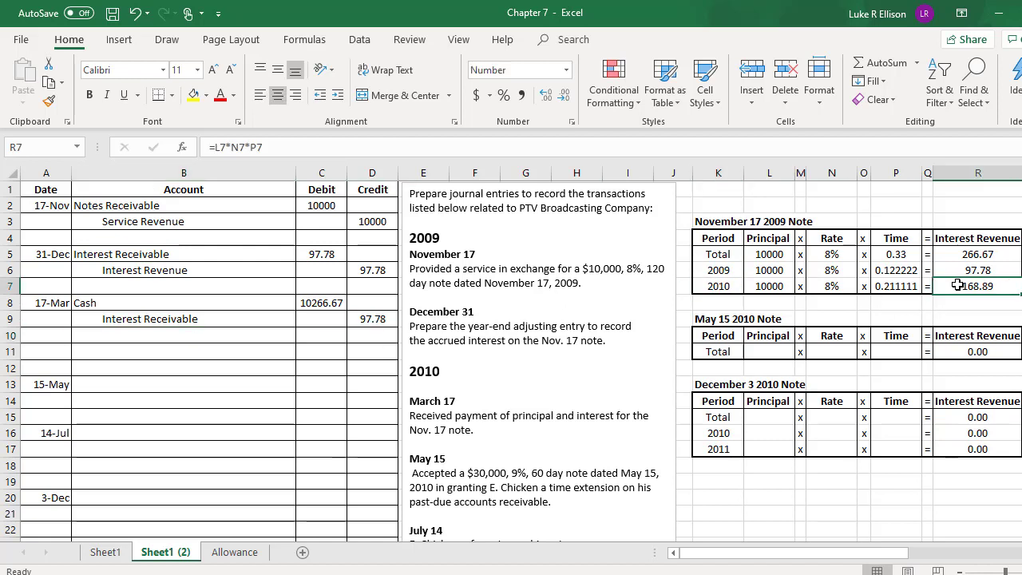
click(196, 330)
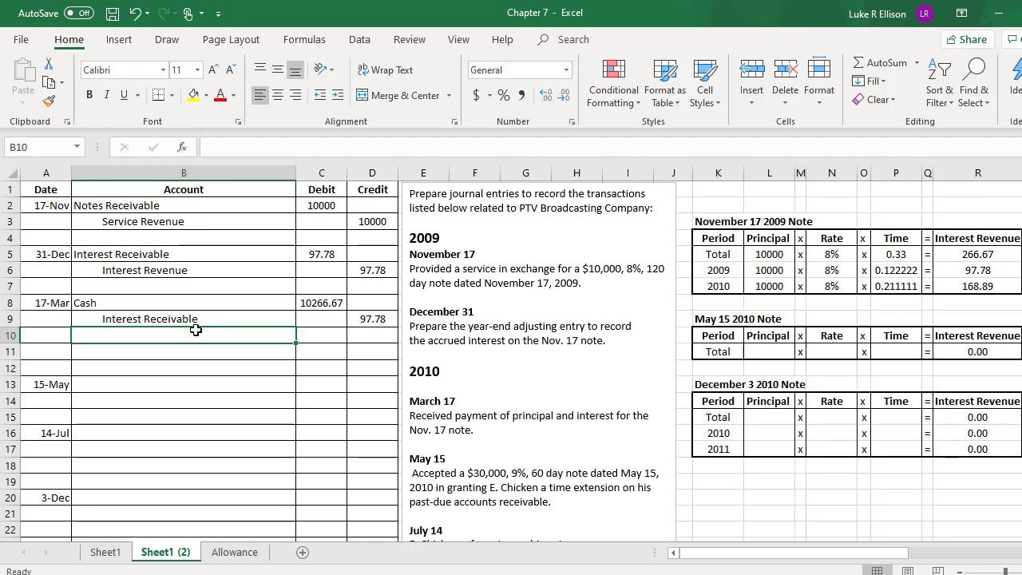
text(Interest Re)
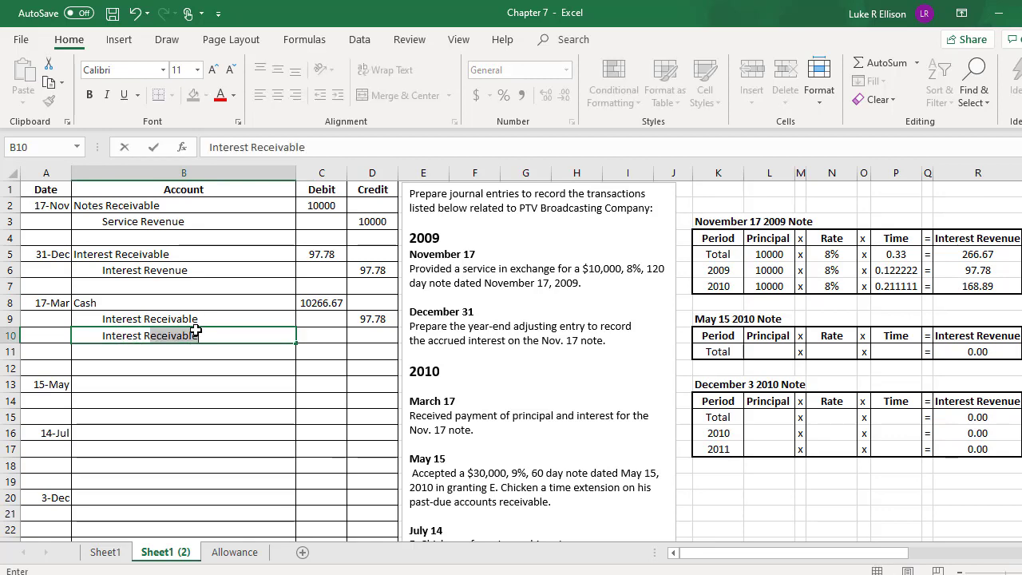
text(venue)
key(Tab)
key(Tab)
text(168.89)
key(Return)
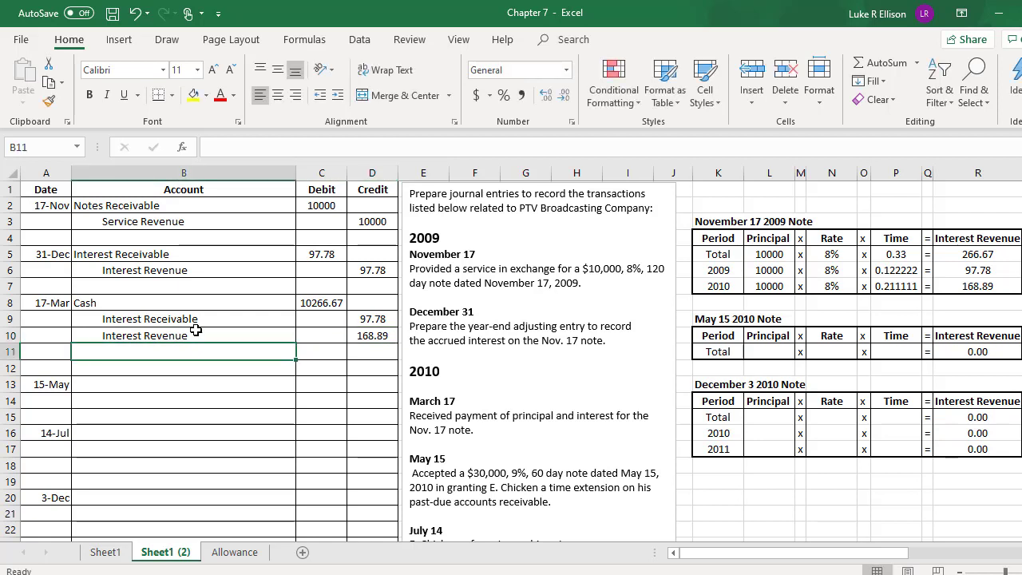
Compare the two 17-Mar interest credits with the note's total interest, and add Notes Receivable as the entry's last account line.
drag(390, 317, 386, 329)
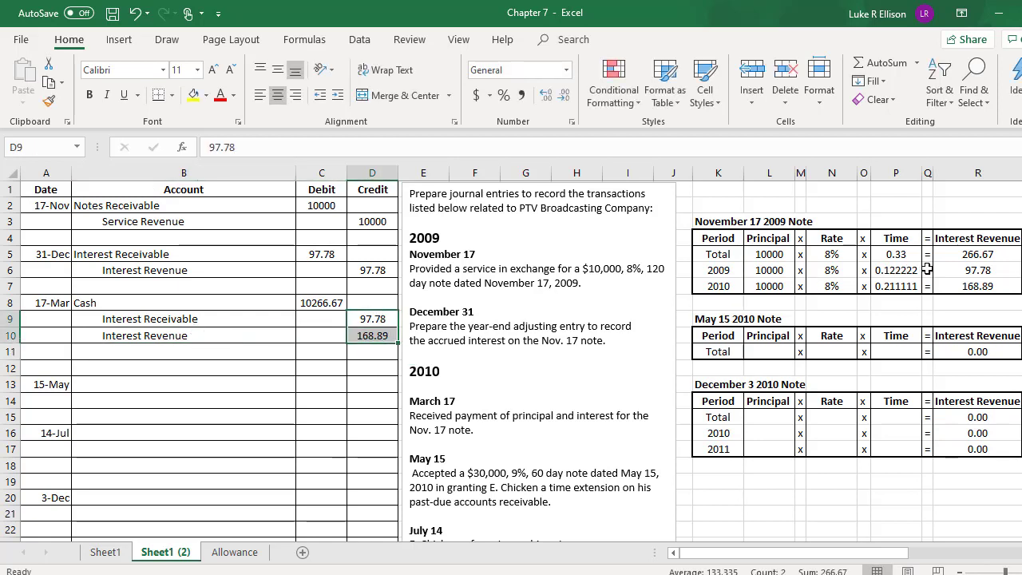
click(974, 253)
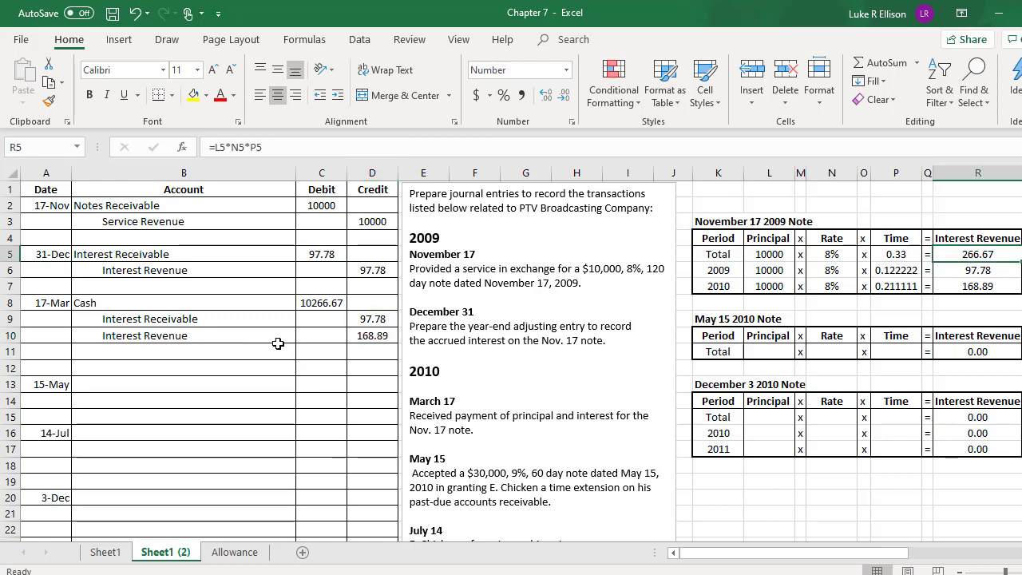
click(247, 317)
click(197, 335)
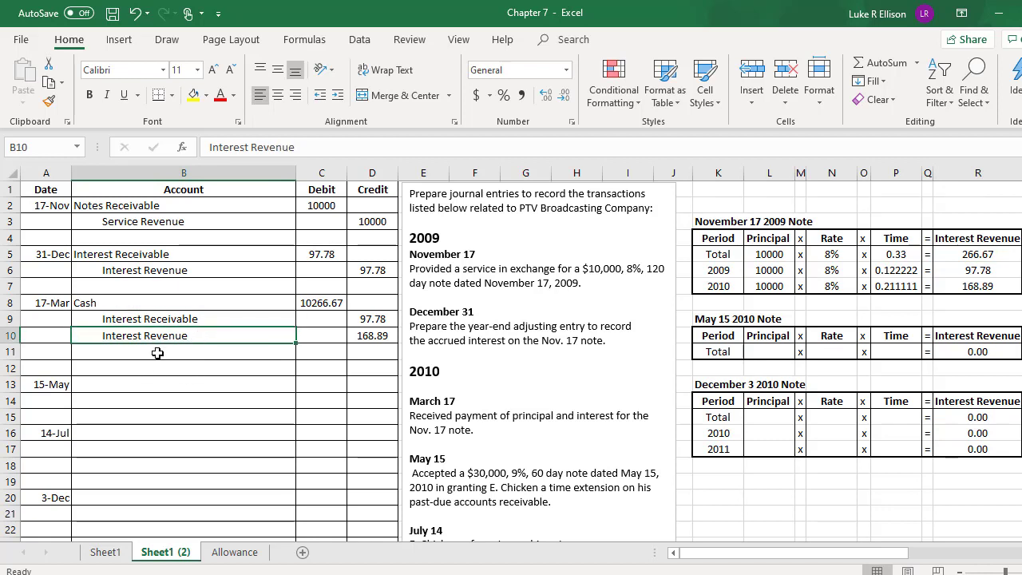
click(157, 353)
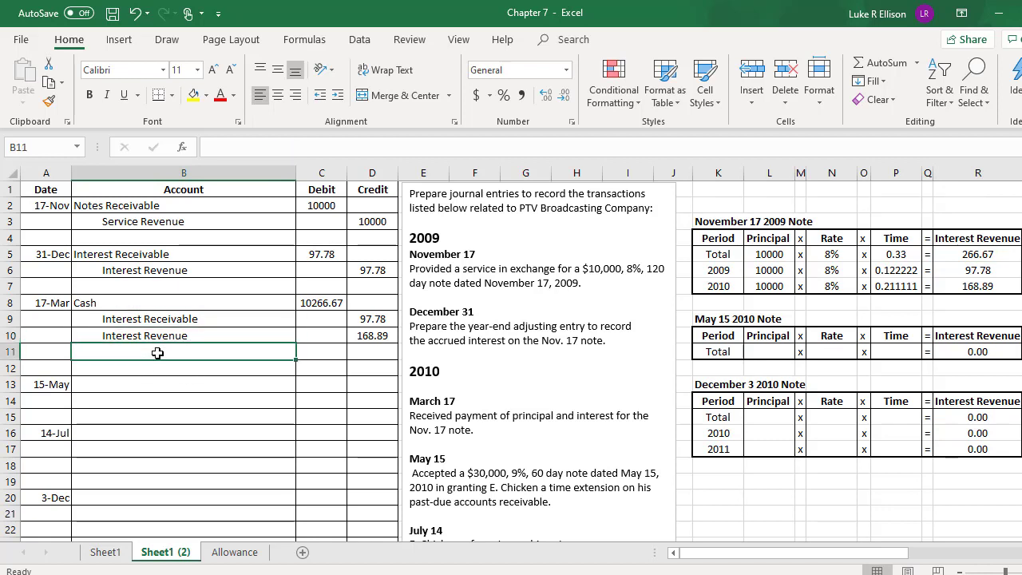
text(Notes Re)
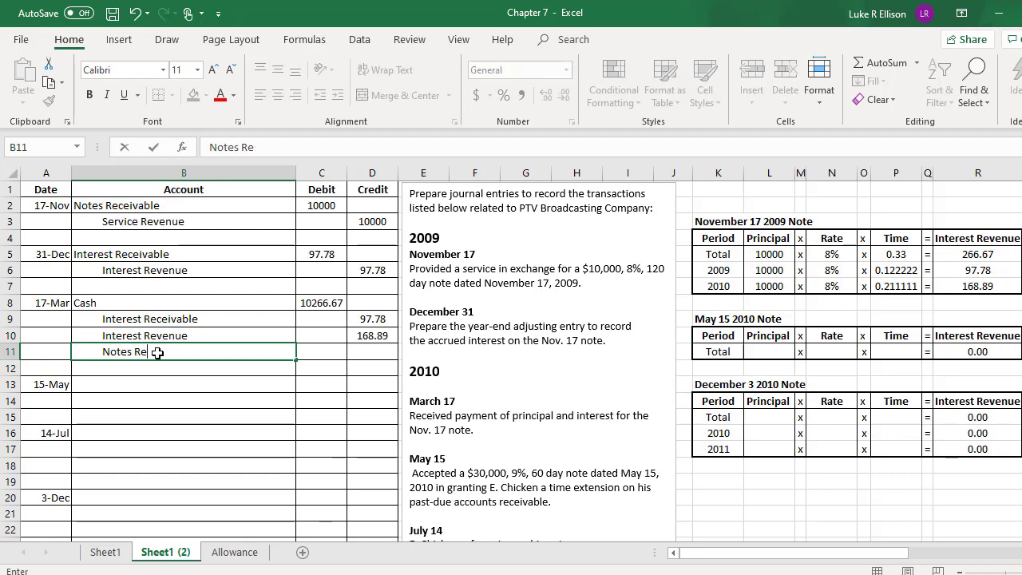
text(ceivable)
key(Return)
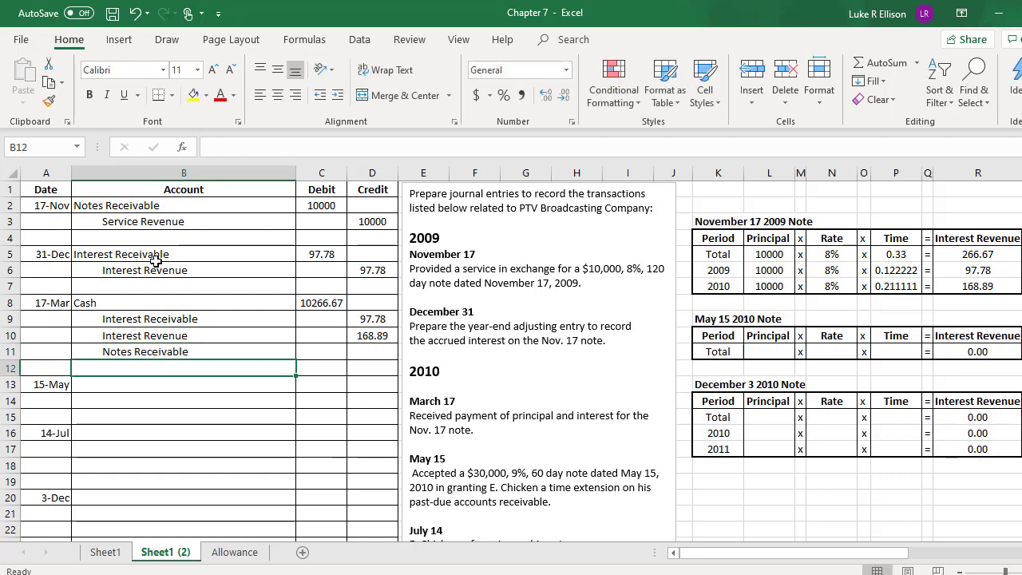
Check the original 17-Nov Notes Receivable debit and set the Notes Receivable credit of the 17-Mar journal entry to 10000.
click(159, 203)
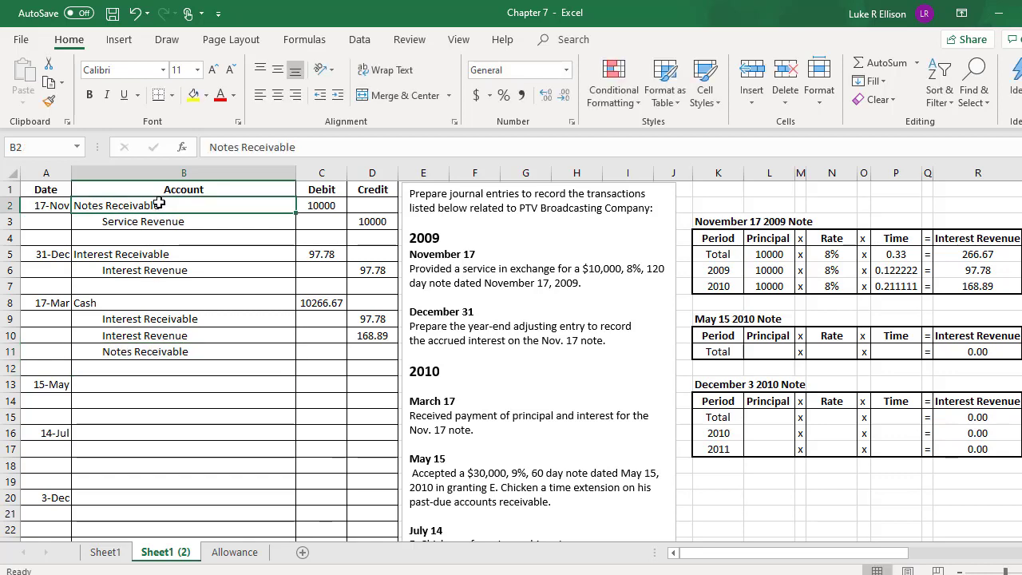
click(326, 204)
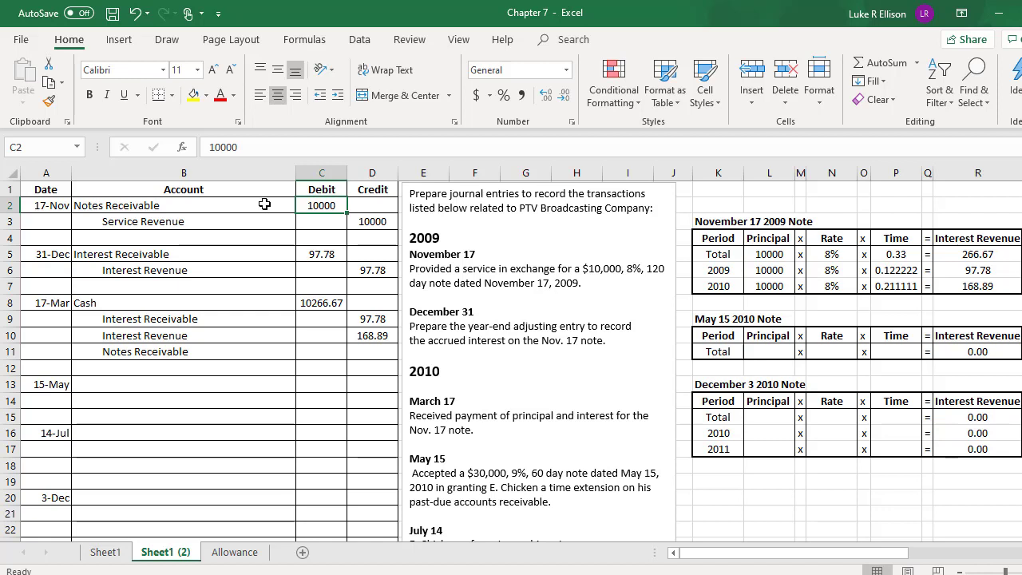
click(368, 351)
text(10000)
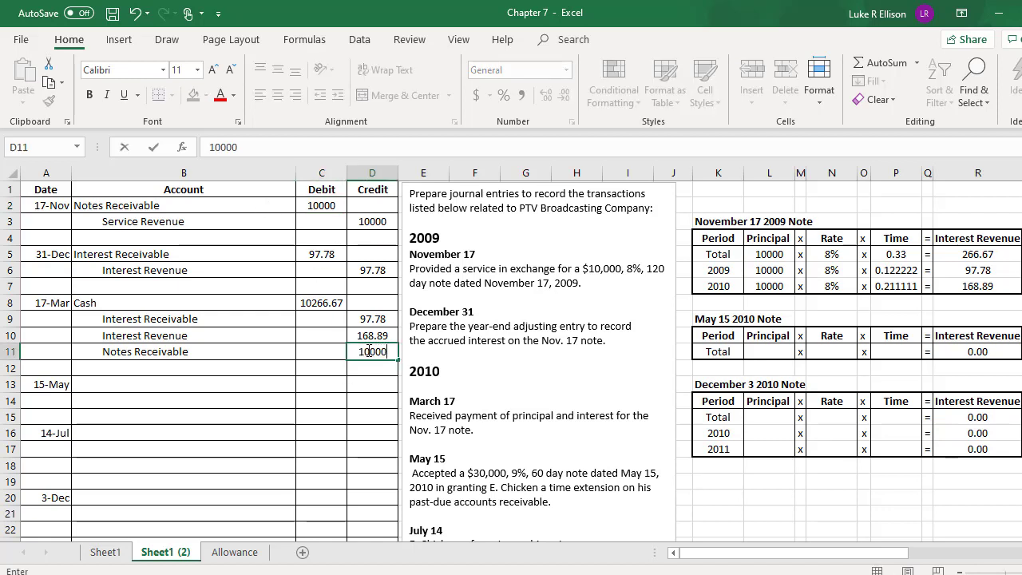
key(Return)
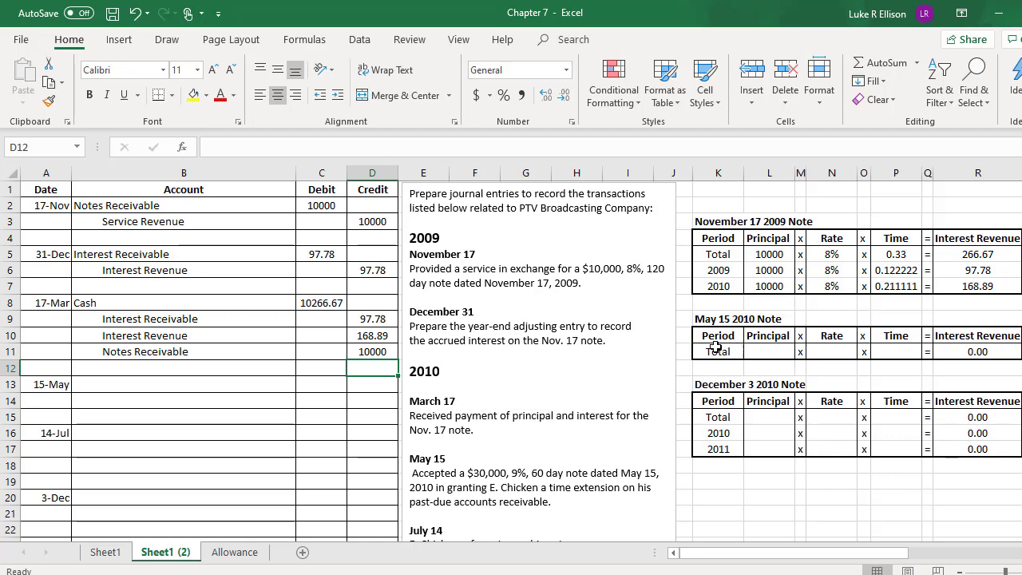
Fill in the Total row of the May 15 2010 note with a principal of 30000 and a rate of 9%.
scroll(566, 411, down, 1)
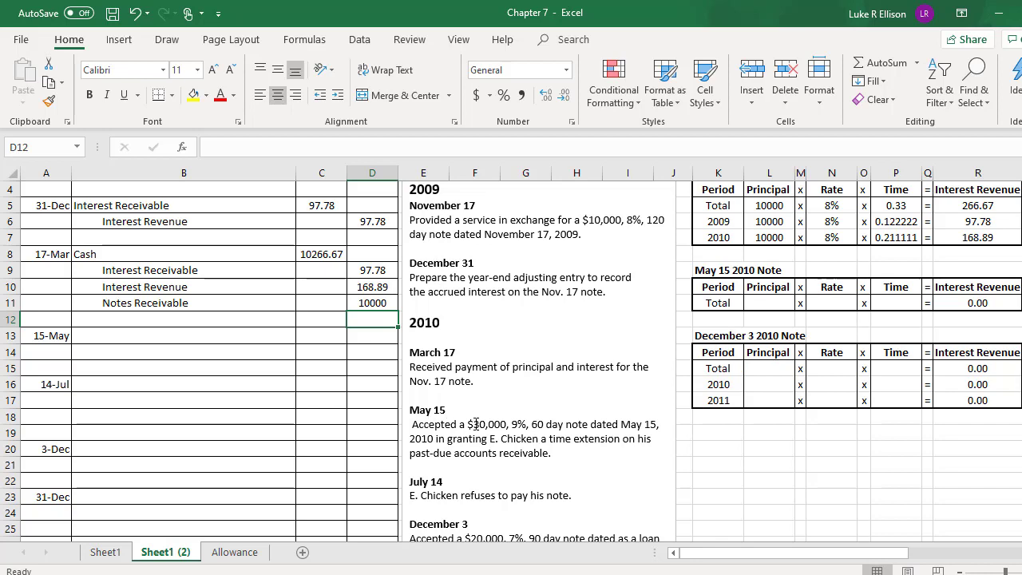
scroll(475, 414, up, 1)
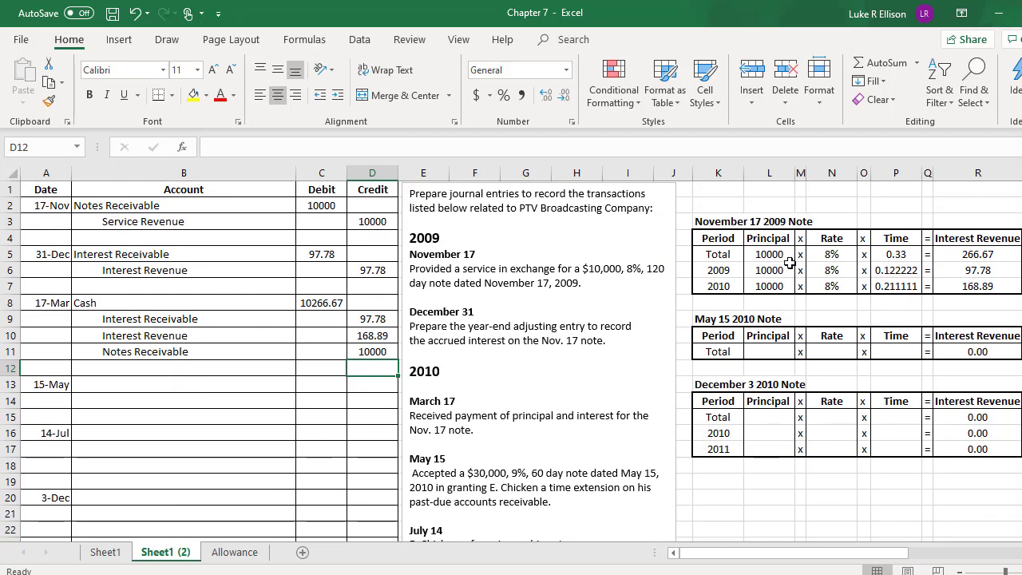
click(724, 269)
drag(725, 269, 721, 286)
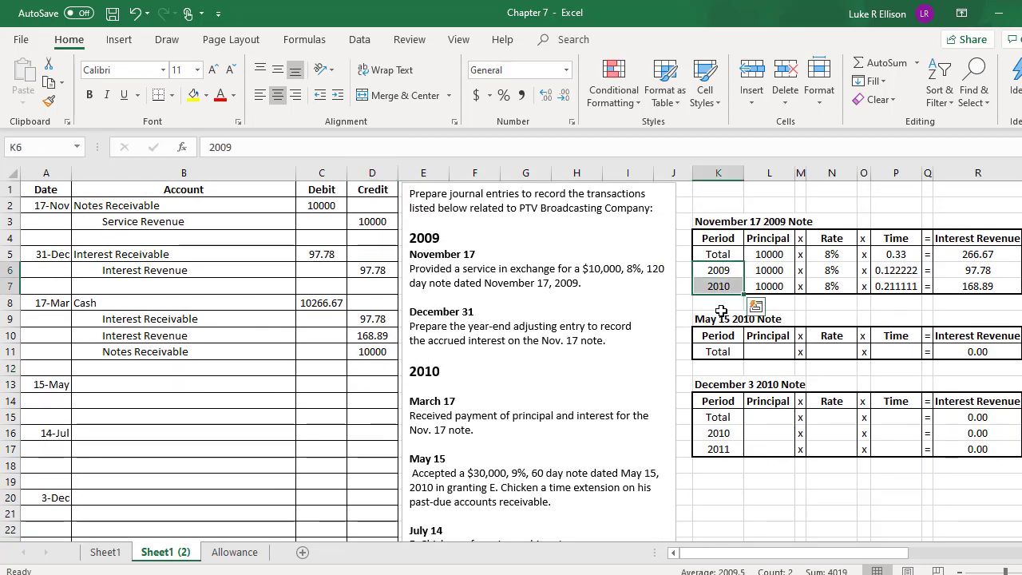
click(764, 352)
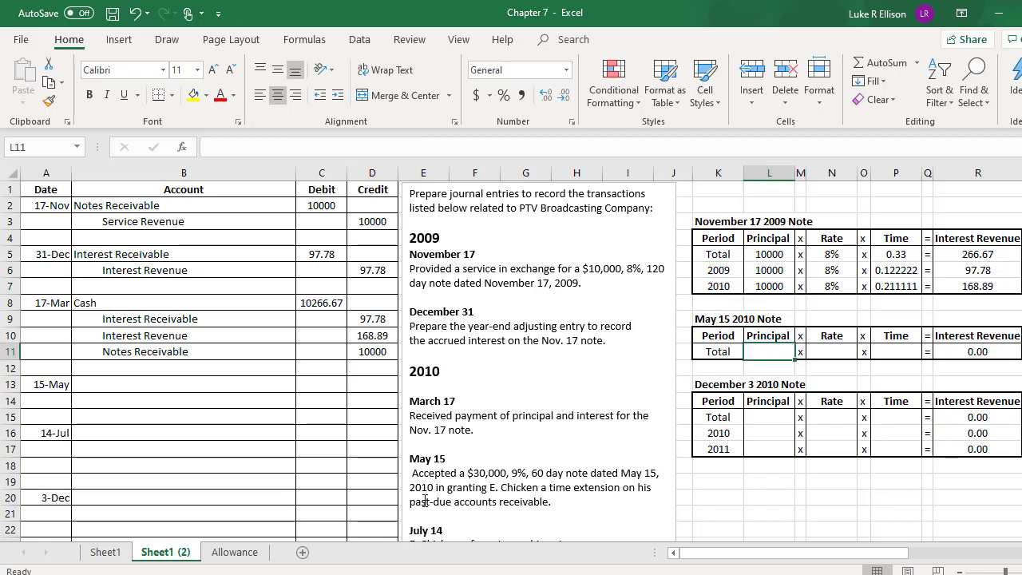
text(30000)
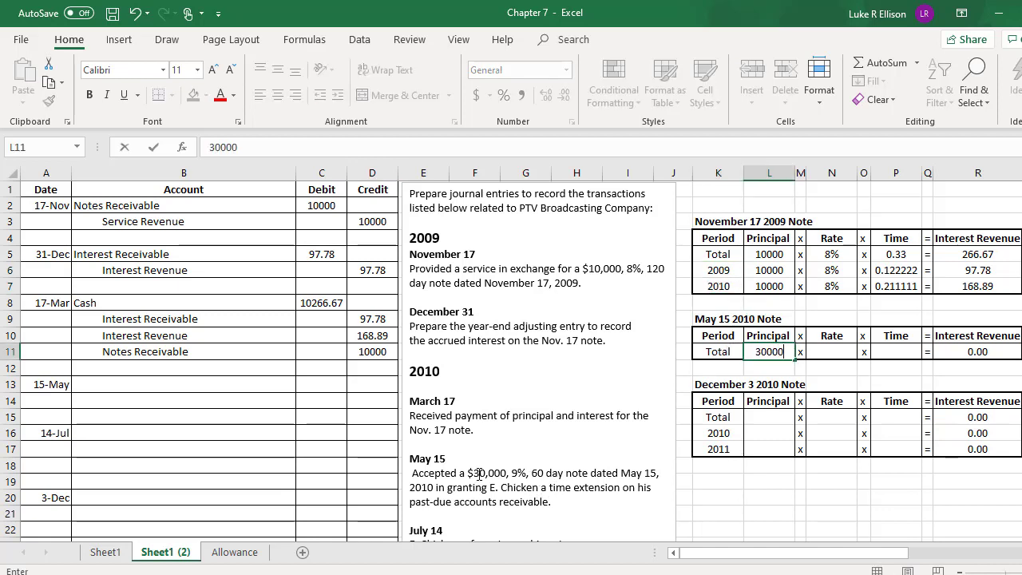
key(Tab)
key(Tab)
key(ctrl+shift+5)
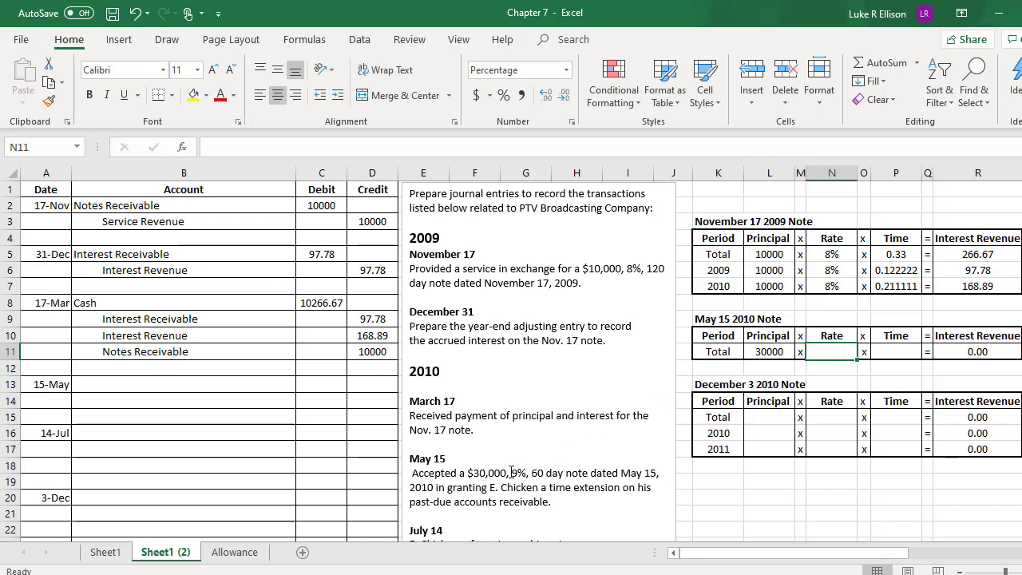
text(9)
key(Tab)
key(Tab)
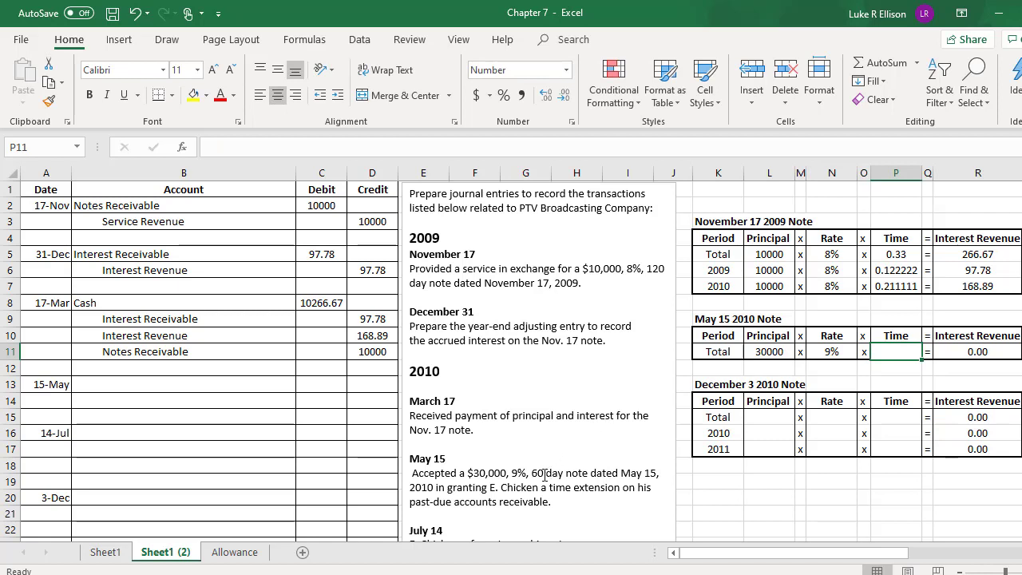
Calculate the May 15 2010 note's time as =60/360 and check its interest revenue.
text(=)
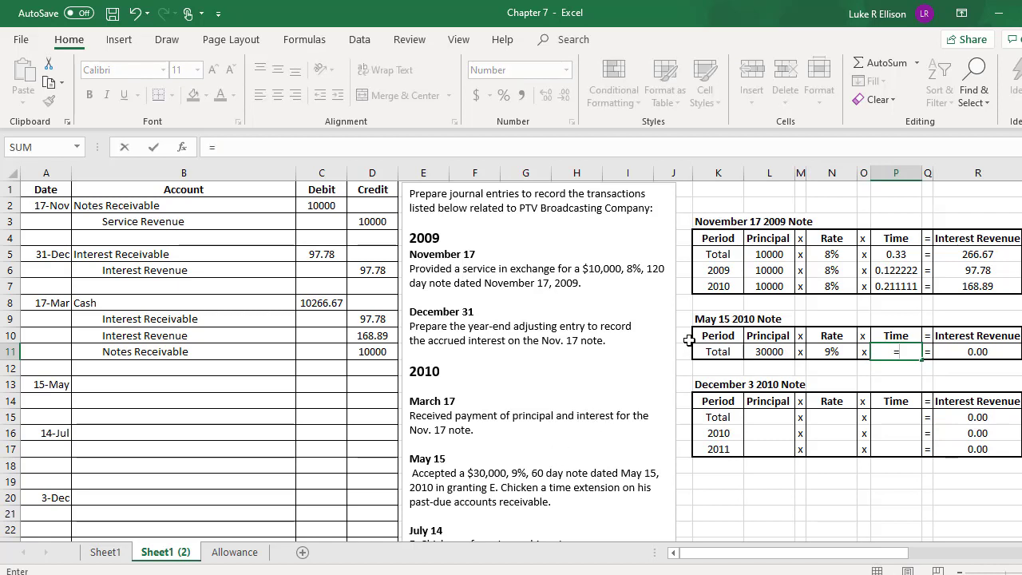
text(60/360)
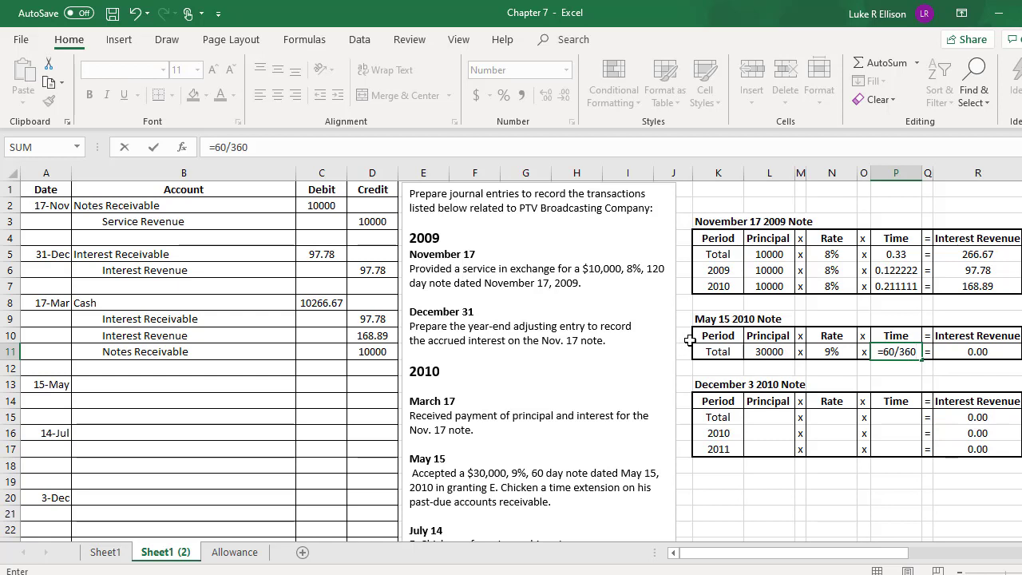
key(Return)
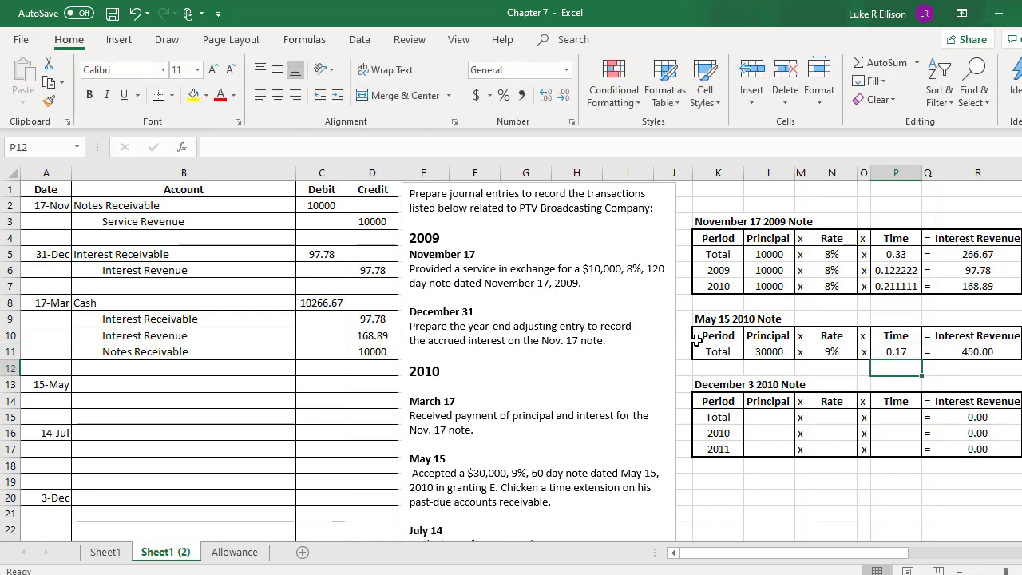
click(943, 349)
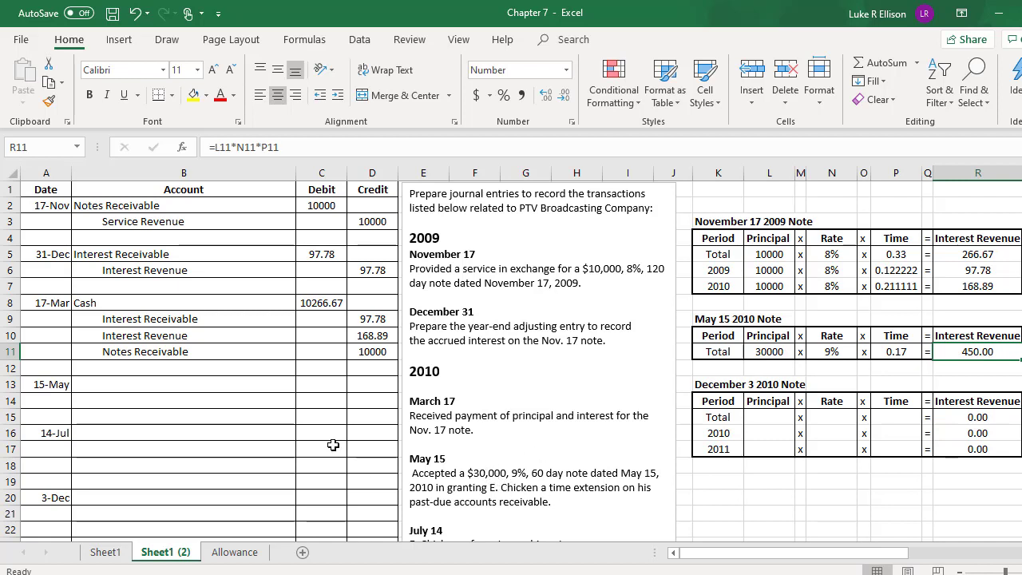
Start the 15-May journal entry with a Notes Receivable debit of 30000.
click(247, 386)
text(Not)
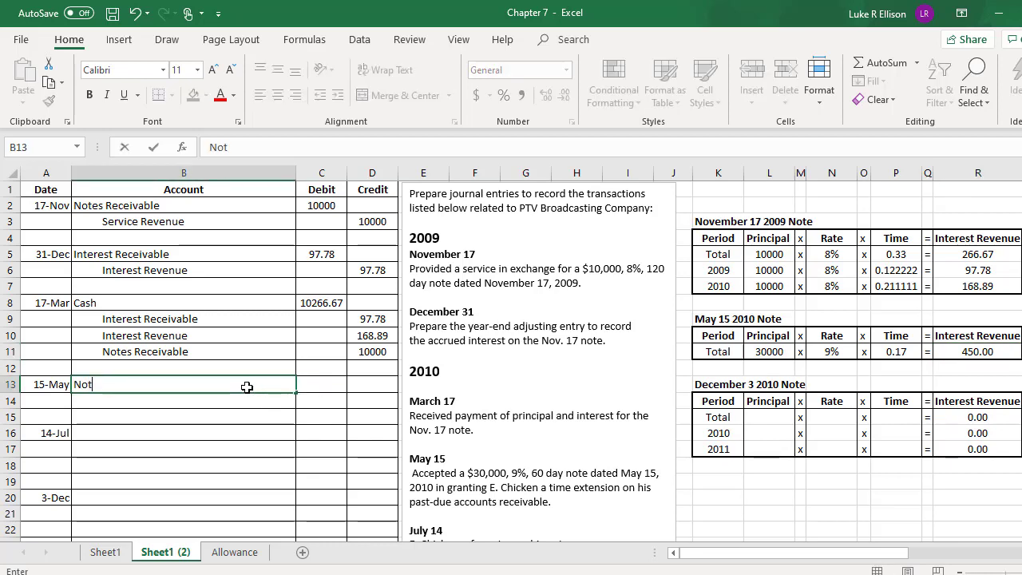
text(es Receivable)
key(Tab)
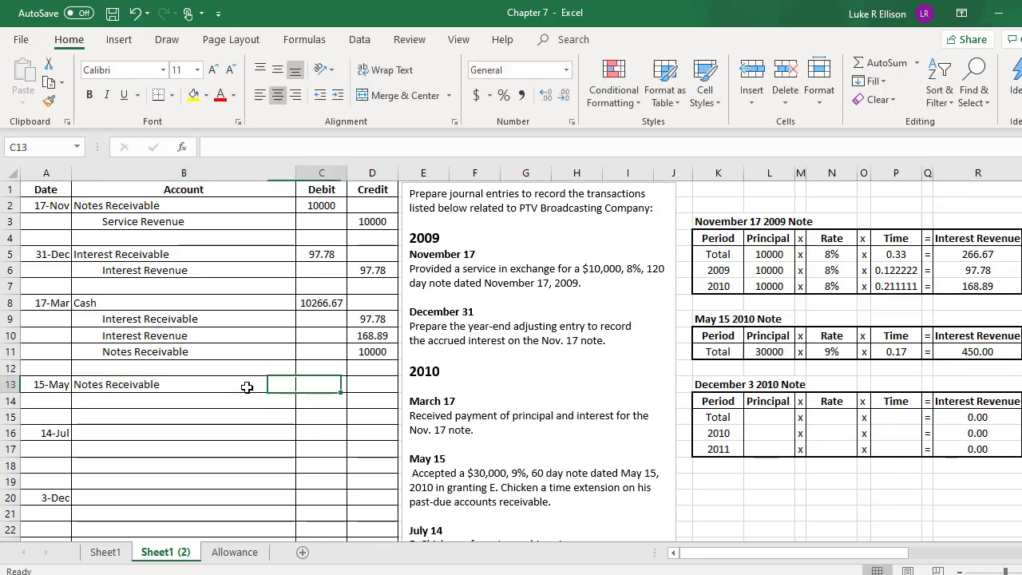
text(30000)
key(Return)
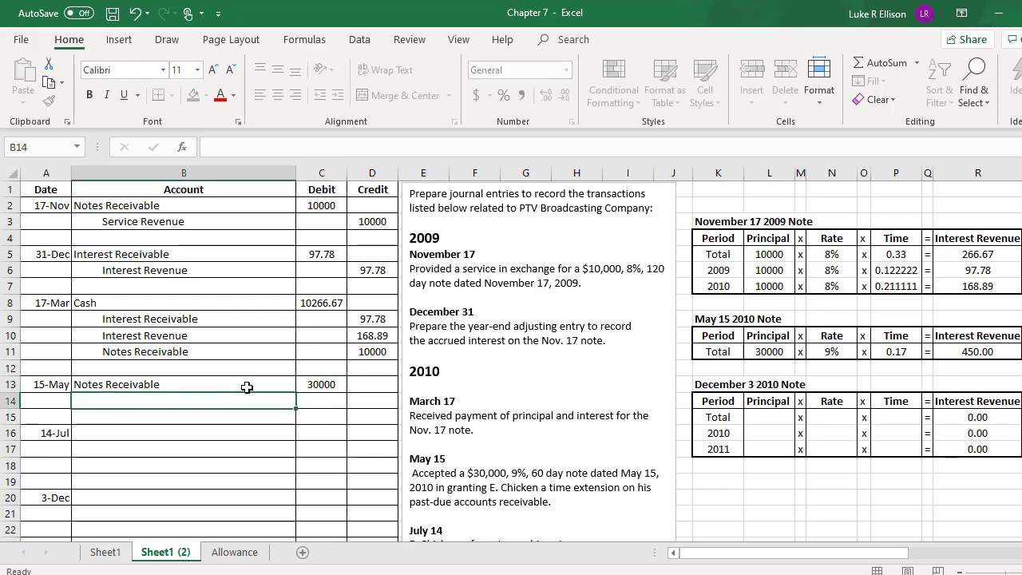
Complete the 15-May entry with an Accounts Receivable credit of 30000, using the 17-Nov Service Revenue line for comparison, and review both lines.
click(163, 221)
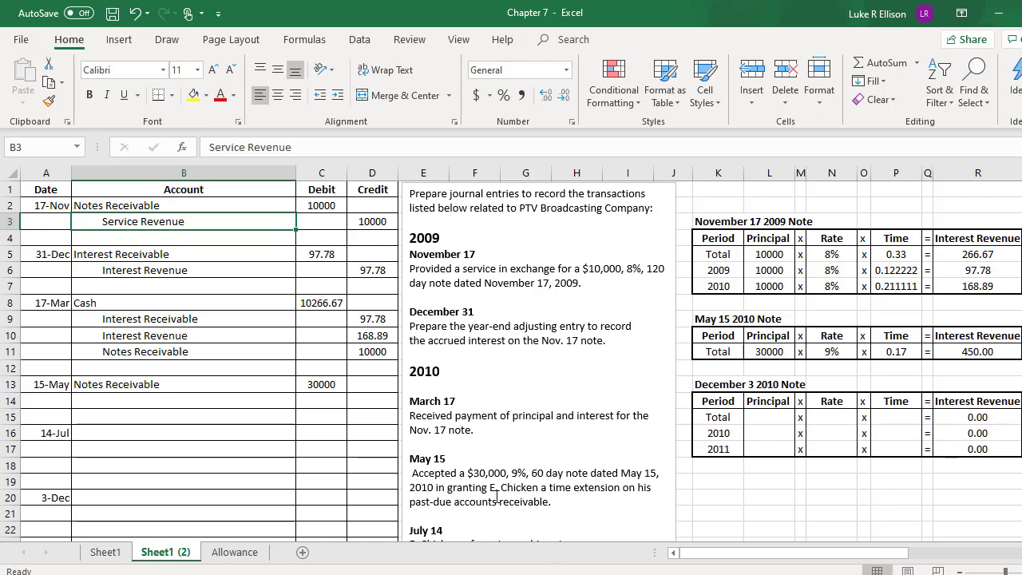
click(256, 400)
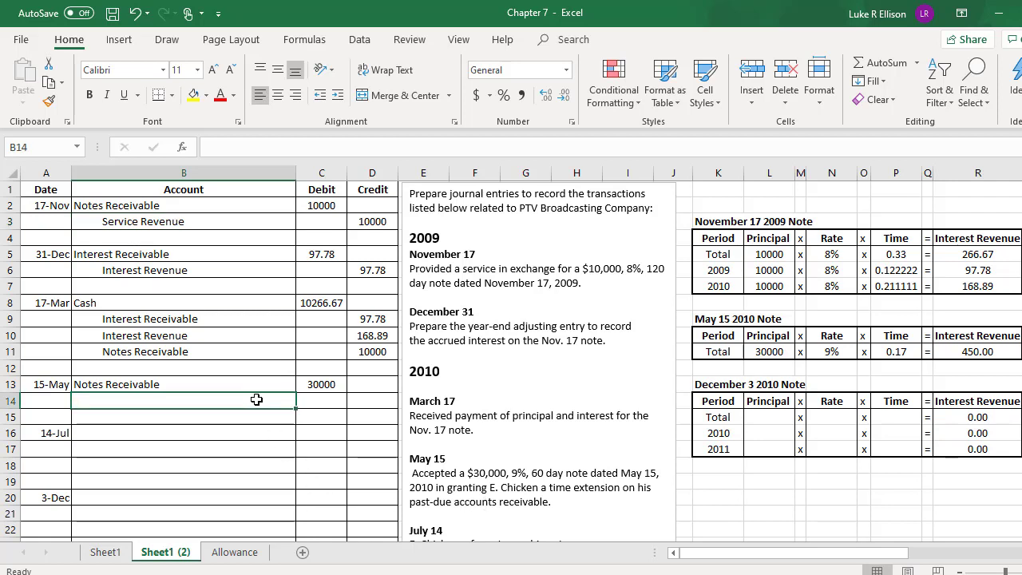
text(Accounts)
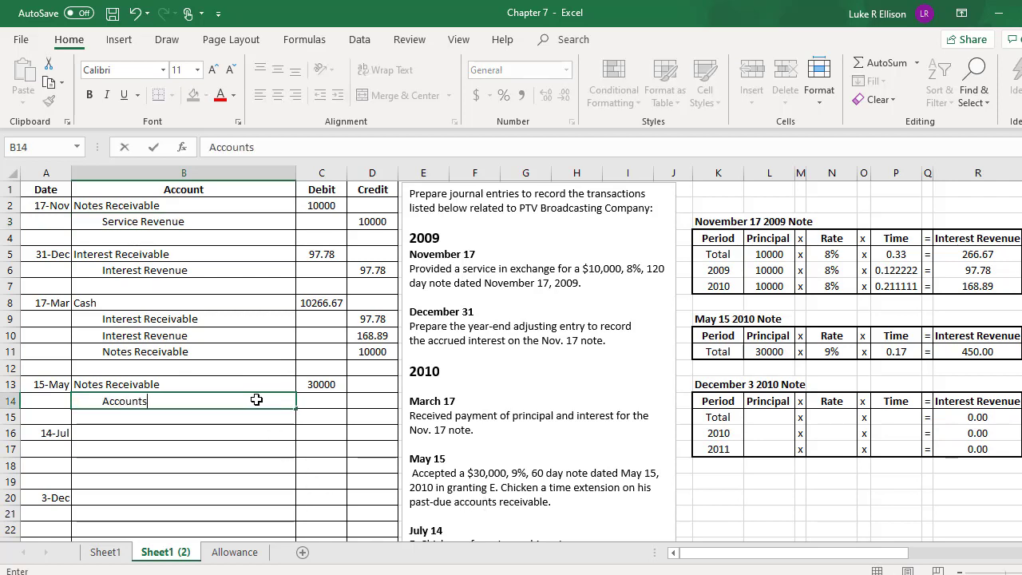
text( Receivable)
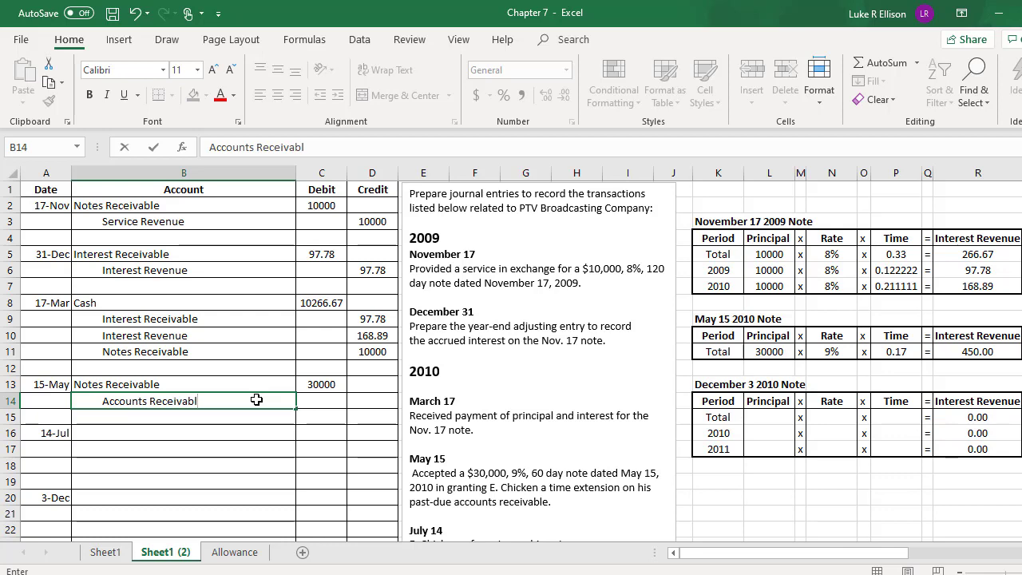
key(Tab)
key(Tab)
text(30)
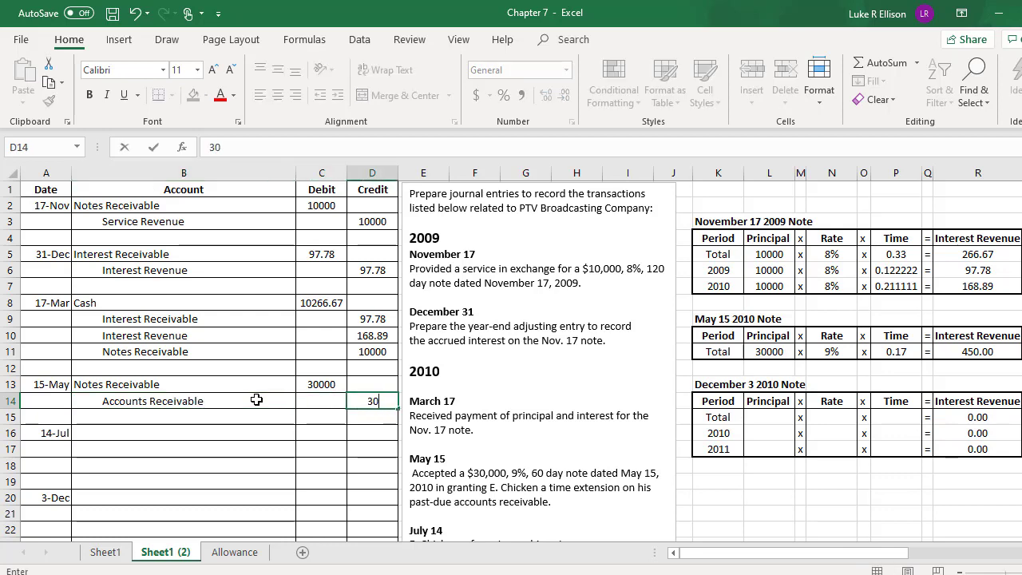
text(000)
key(Return)
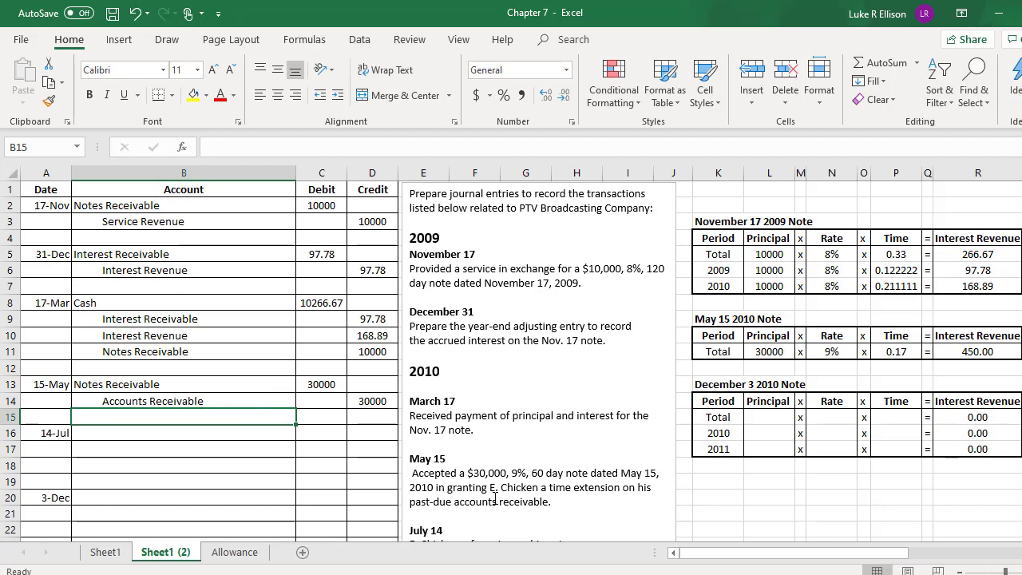
click(243, 397)
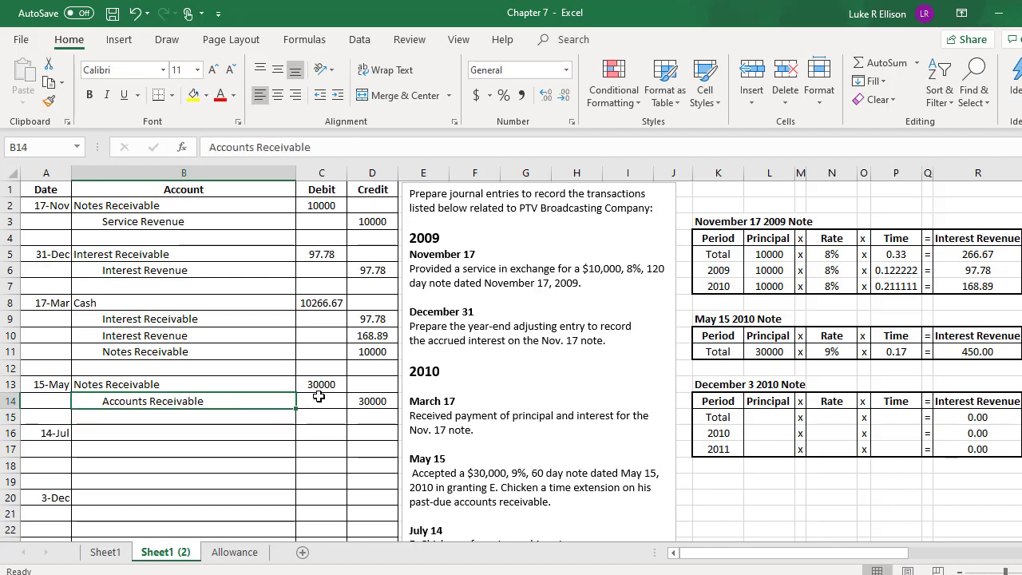
click(354, 401)
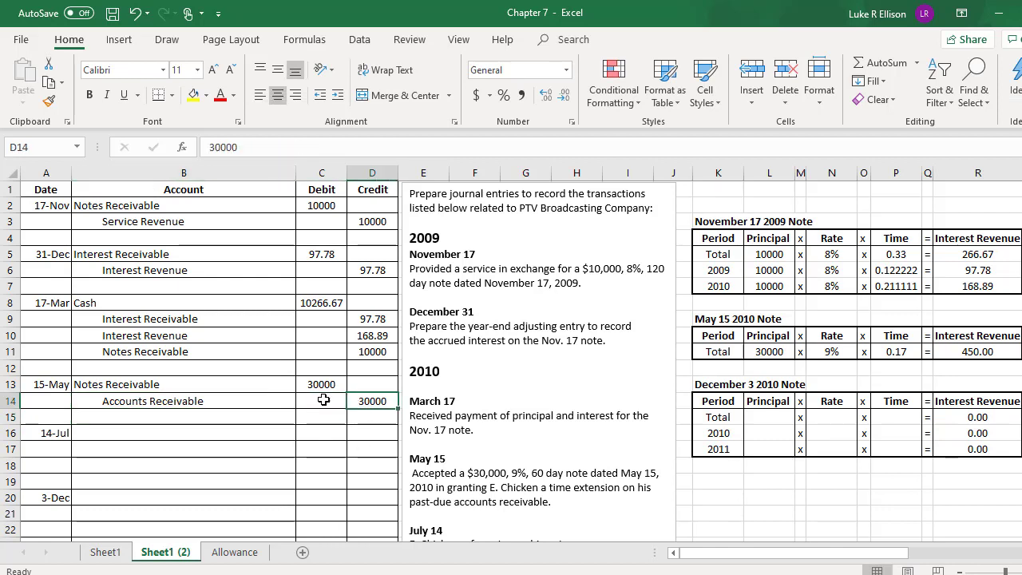
click(252, 380)
click(302, 381)
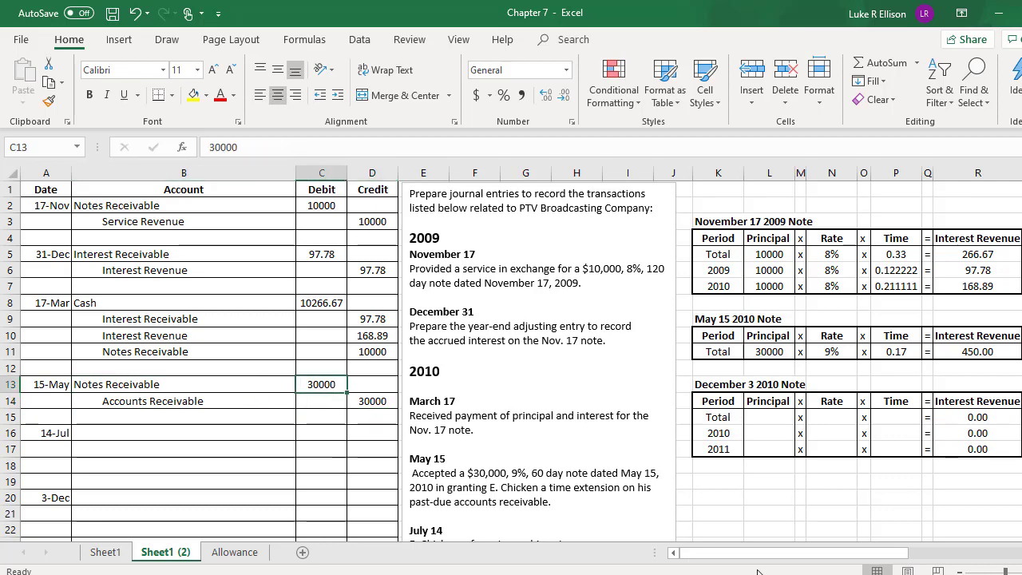
Start the 14-Jul entry with an Accounts Receivable debit of 30450, combining the May 15 note's principal and interest.
scroll(715, 507, down, 1)
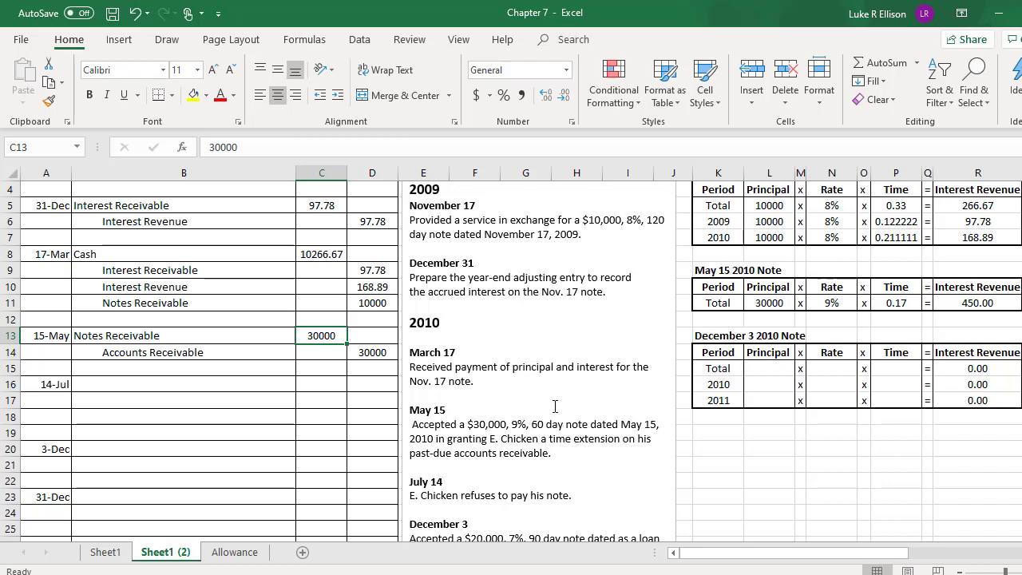
click(272, 388)
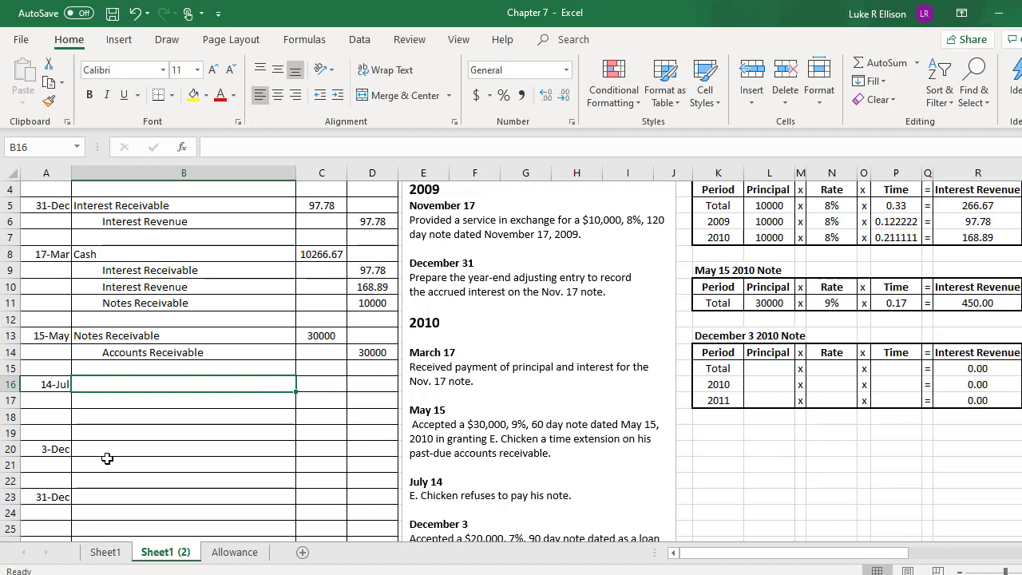
text(Accoun)
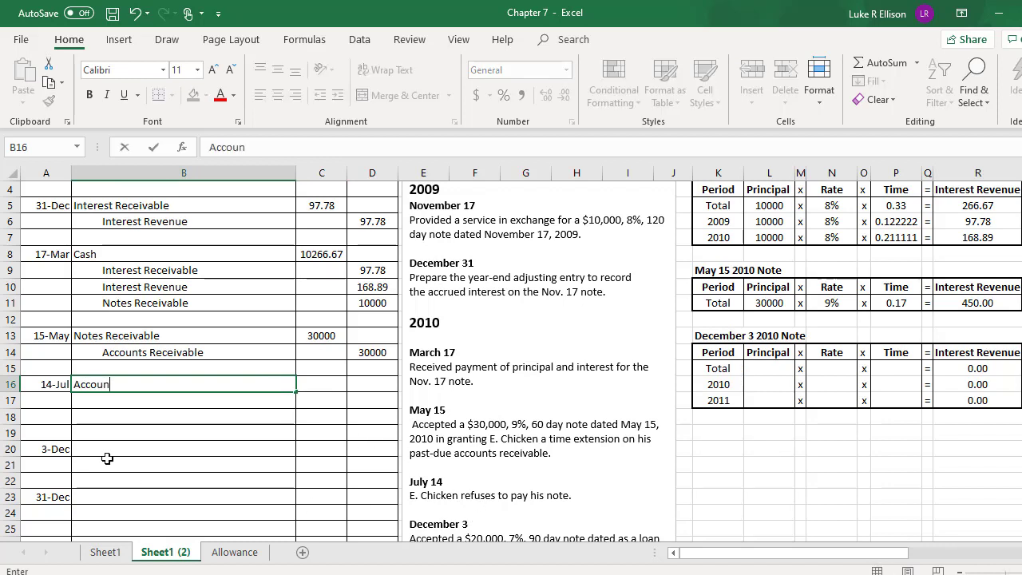
text(ts Receivable)
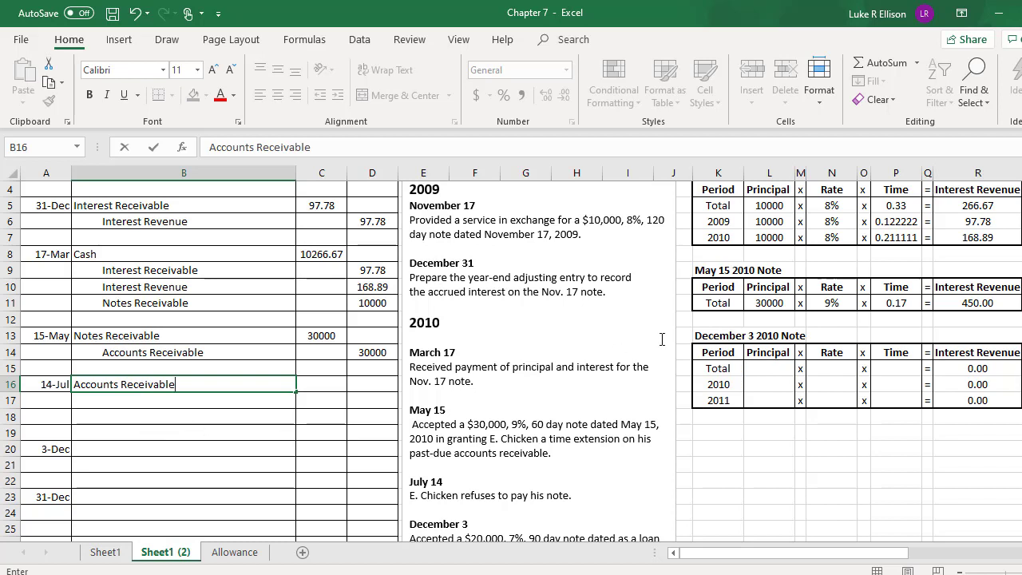
click(760, 306)
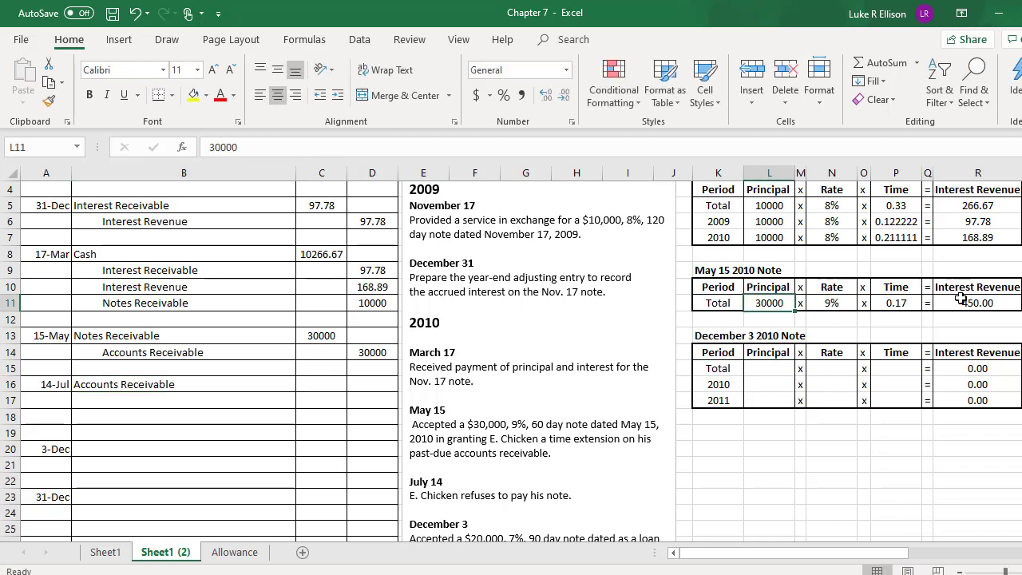
click(959, 302)
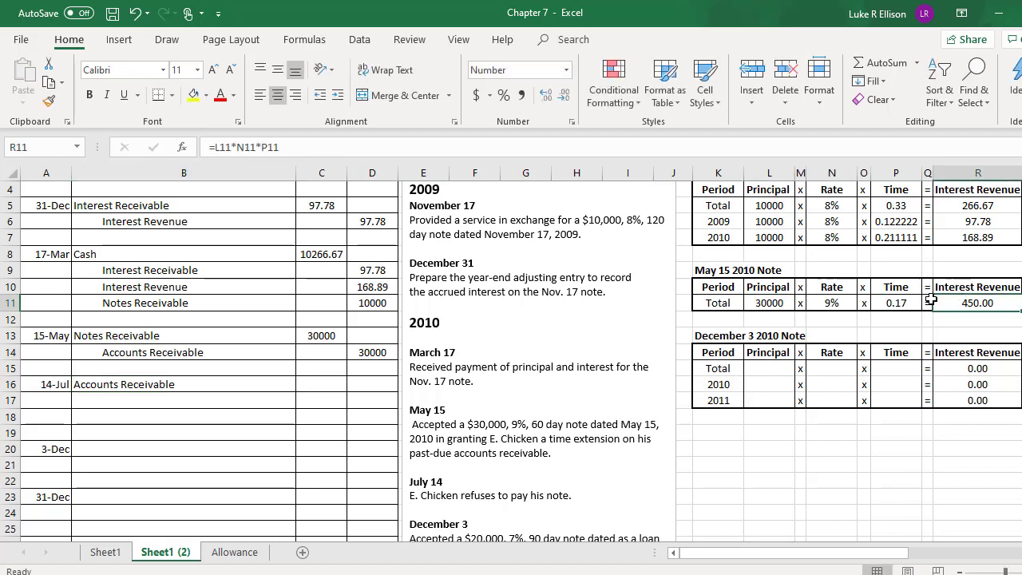
click(307, 389)
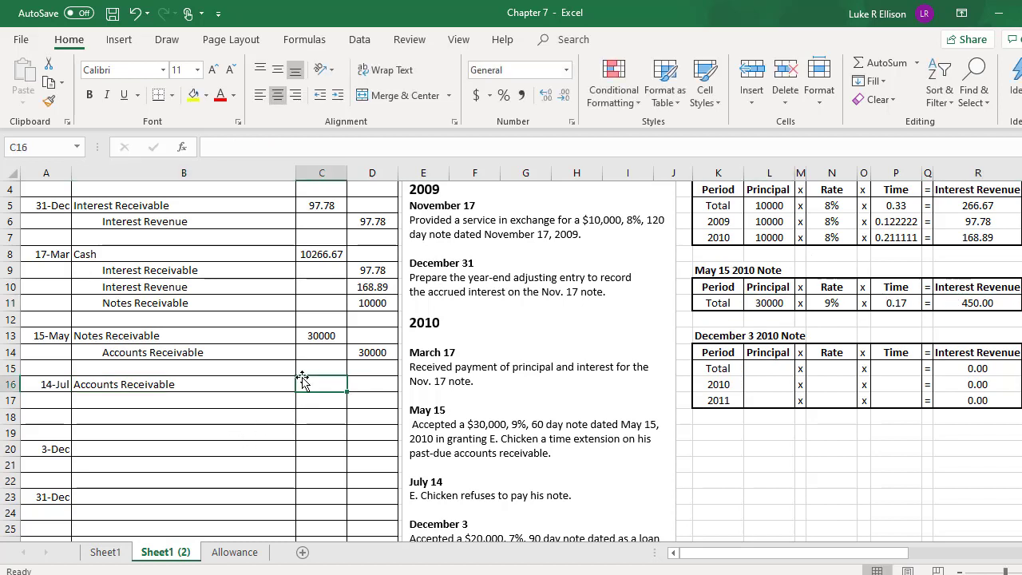
text(30450)
key(Return)
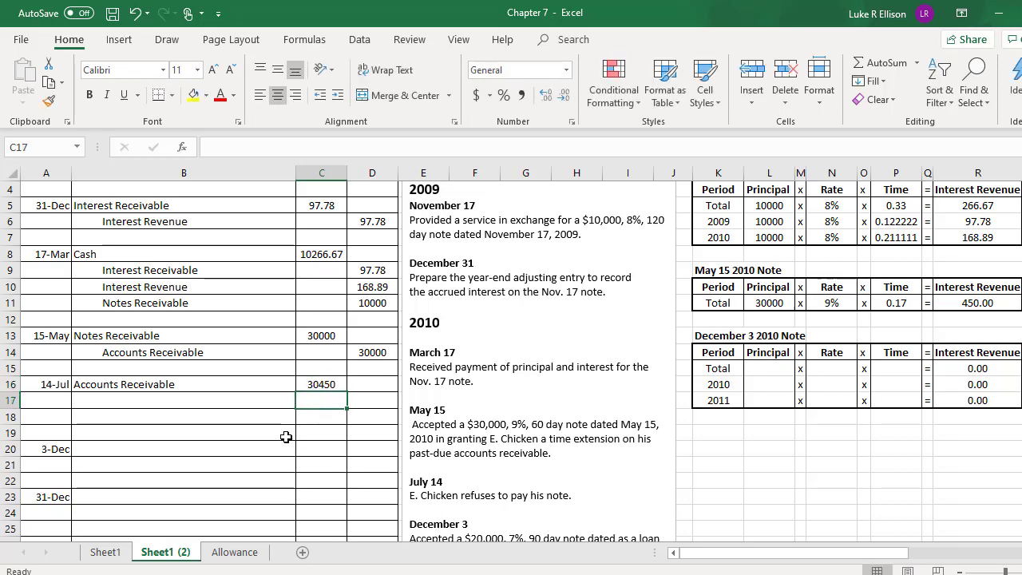
Add an Interest Revenue credit of 450 to the 14-Jul journal entry.
click(254, 401)
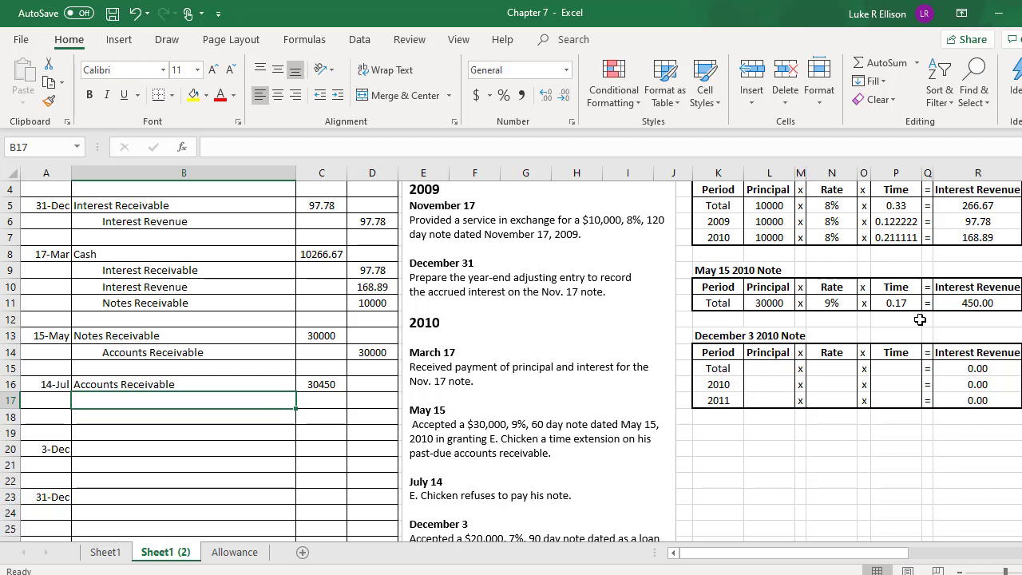
text(Interest Revenue)
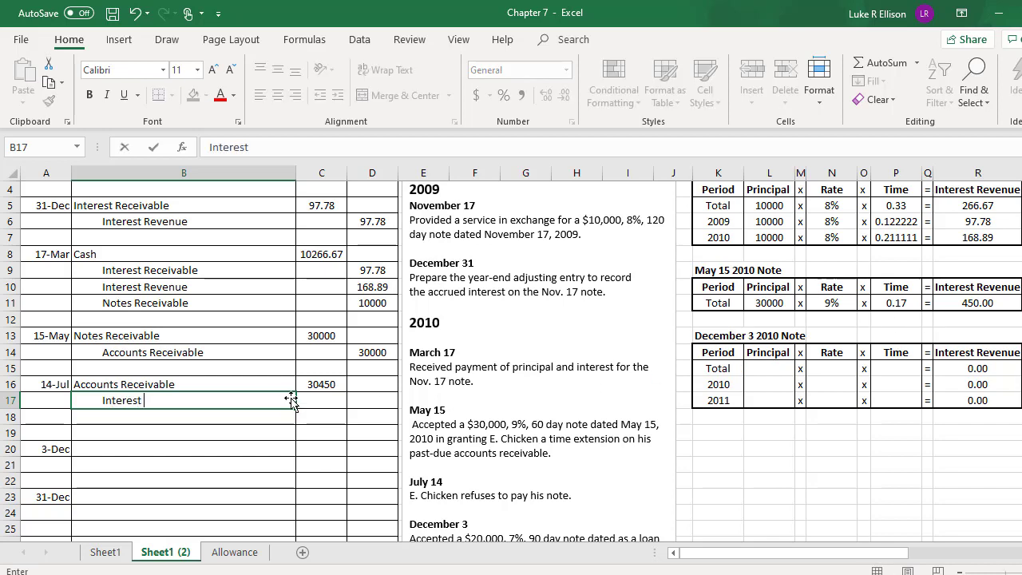
key(Tab)
key(Tab)
text(450)
key(Return)
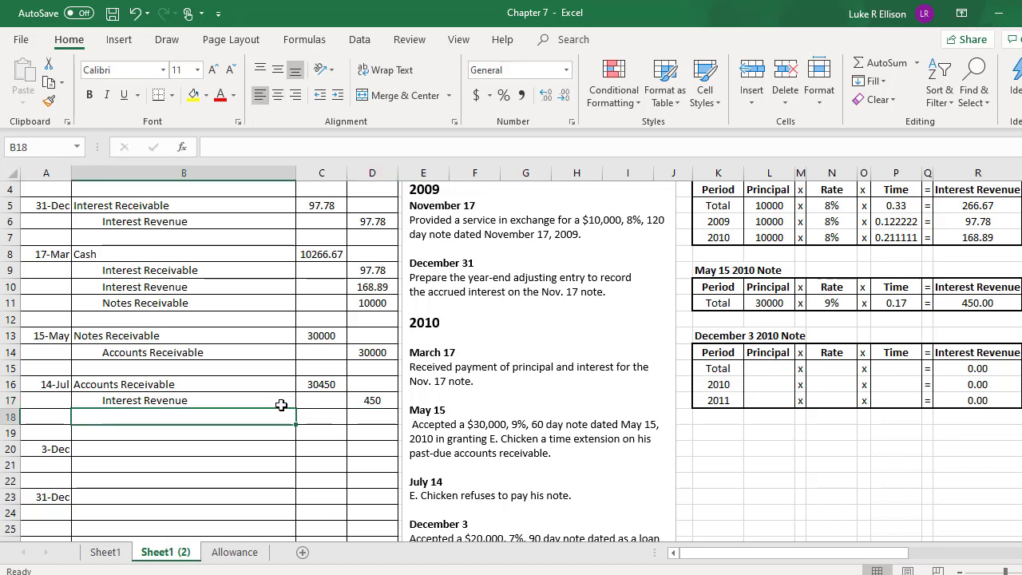
Complete the 14-Jul entry with a Notes Receivable credit of 30000 and review its Interest Revenue line.
text(N)
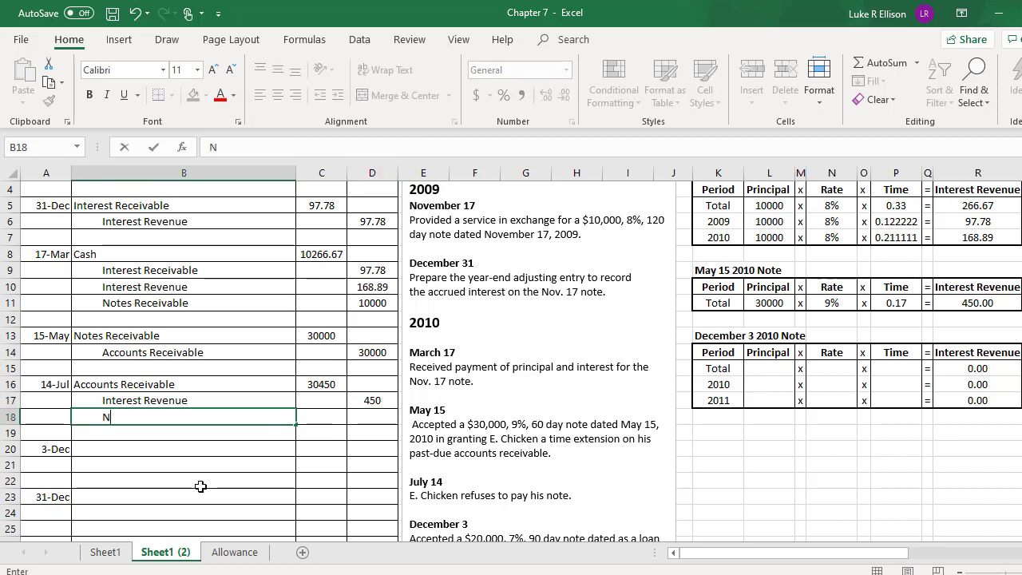
text(otes Receivable)
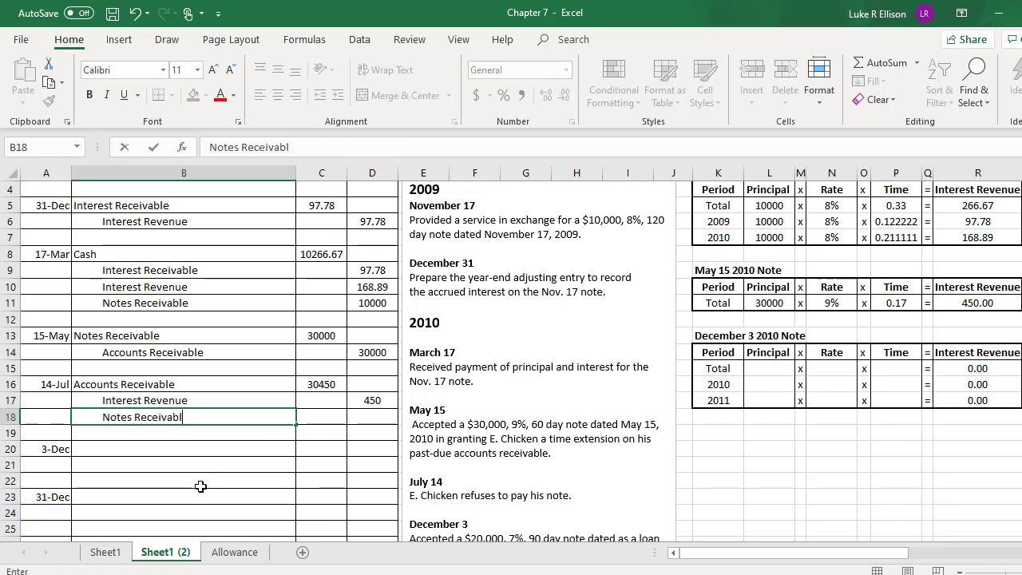
key(Tab)
key(Tab)
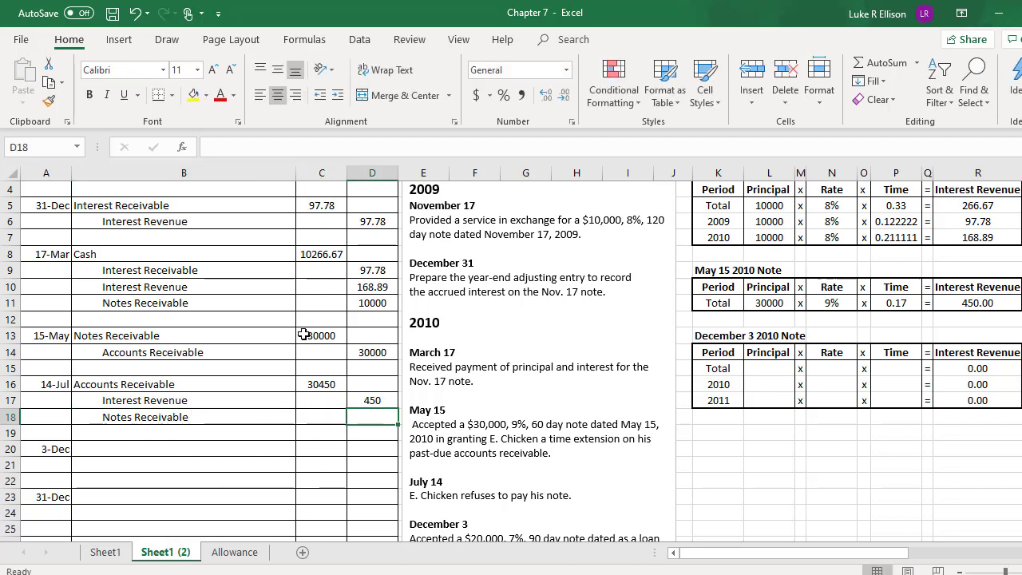
text(30000)
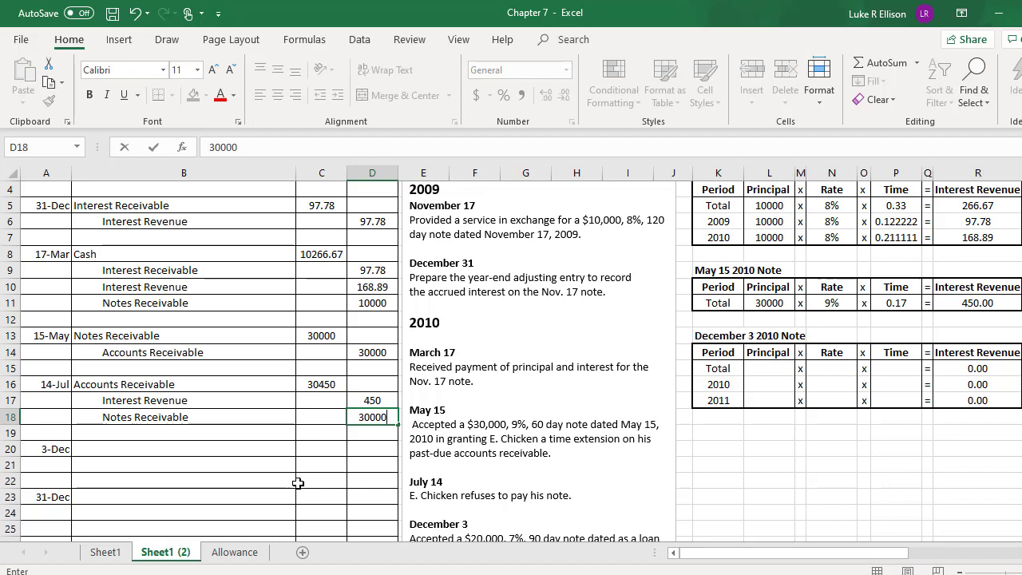
key(Return)
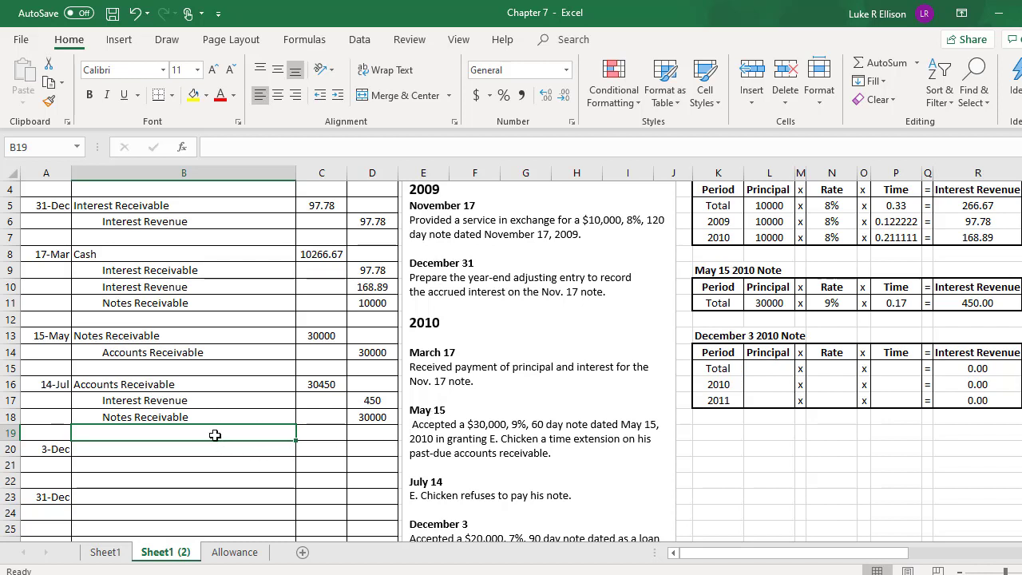
click(214, 404)
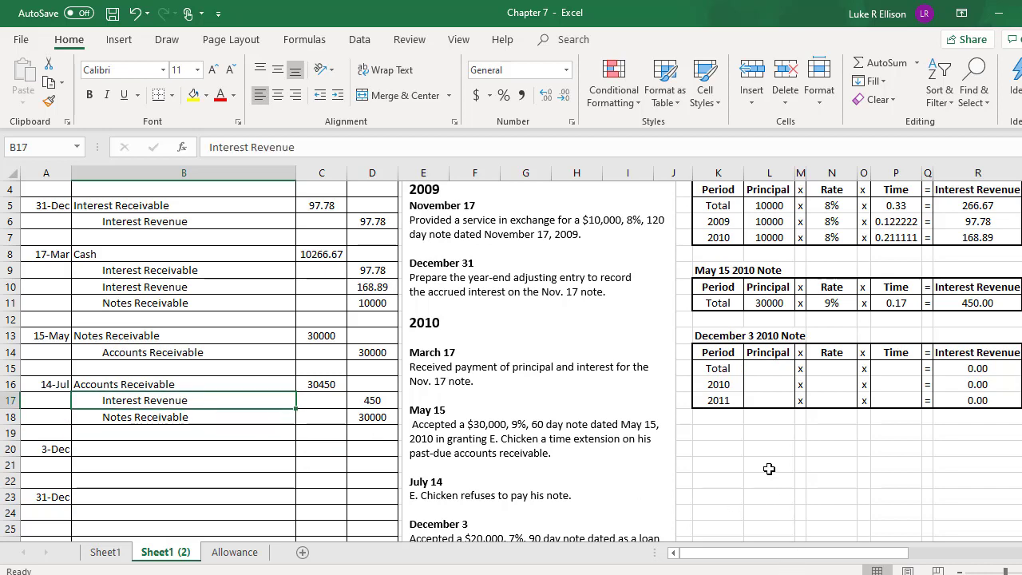
Examine the December 3 2010 note's Total, 2010 and 2011 periods, including the principal, rate and time formulas.
scroll(772, 444, down, 2)
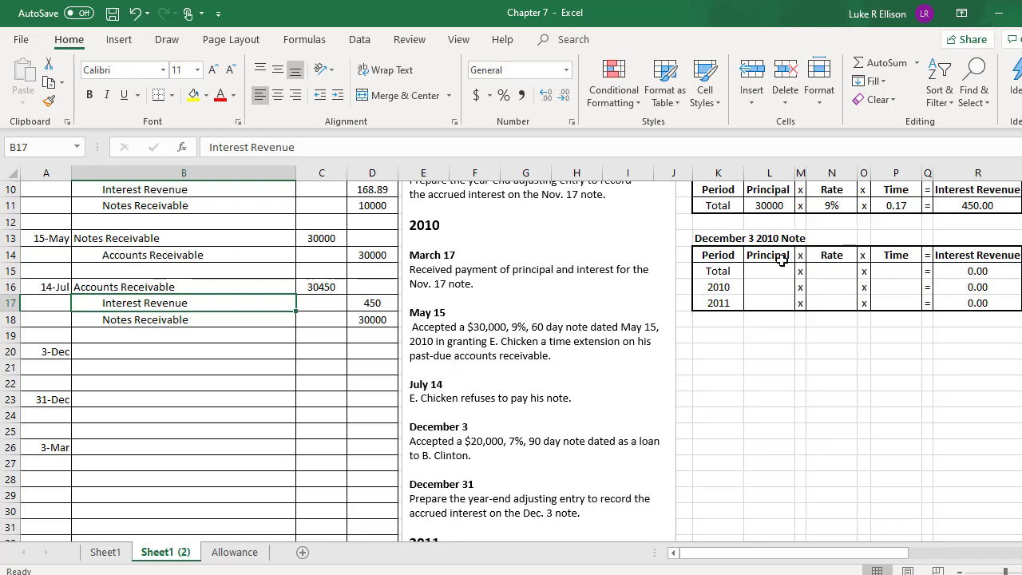
click(715, 272)
click(718, 288)
click(720, 303)
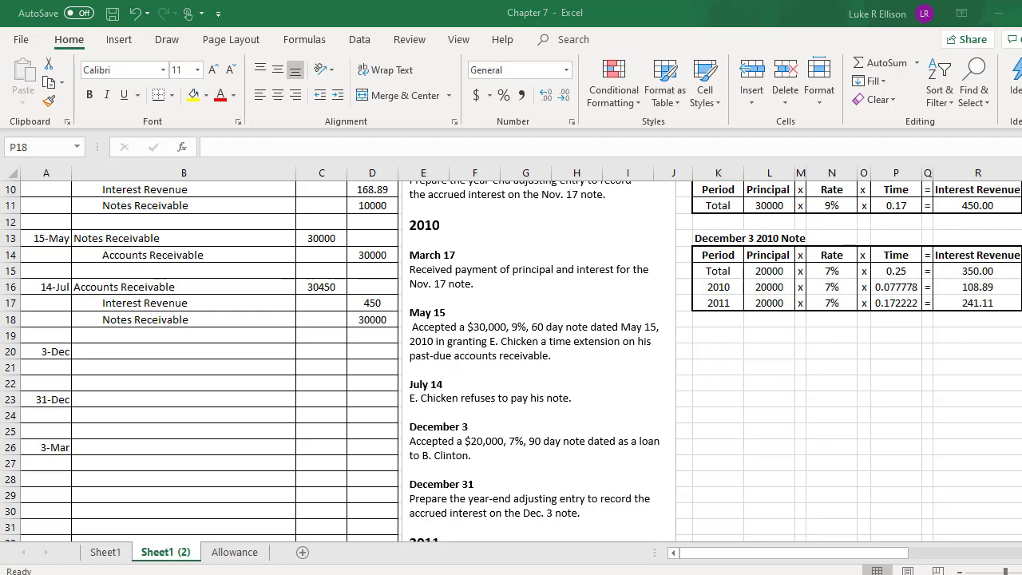
click(784, 270)
click(828, 269)
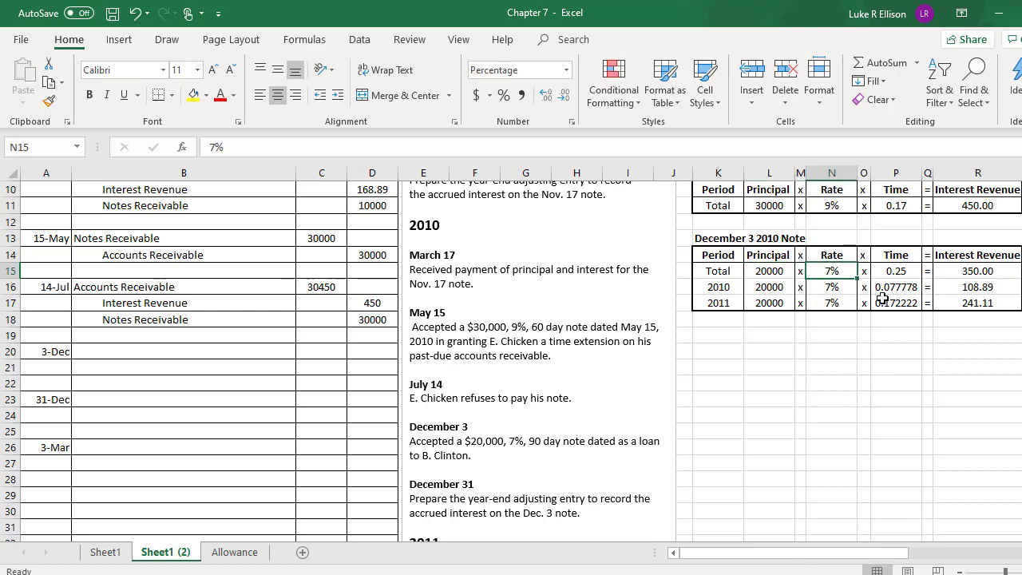
click(913, 271)
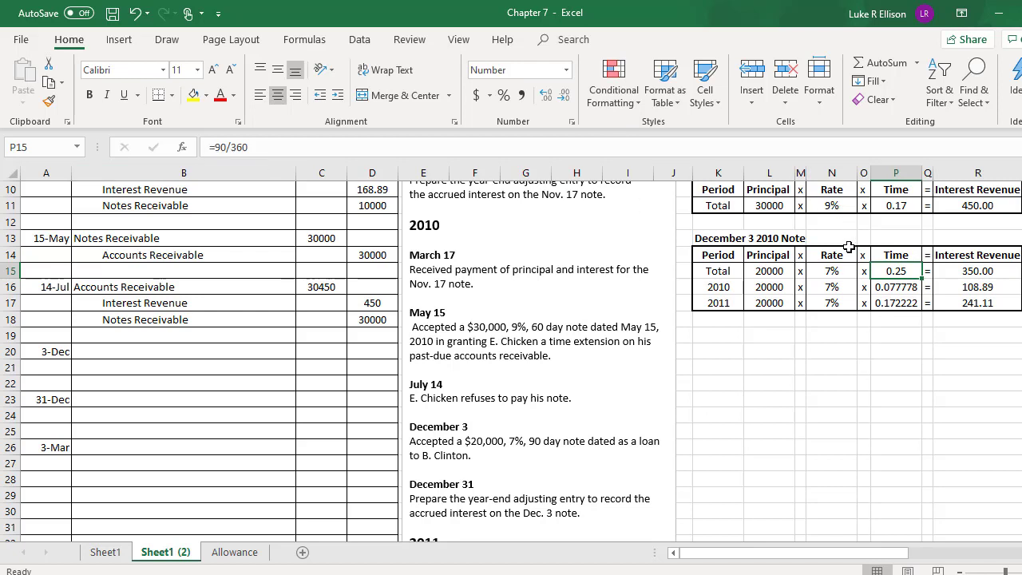
click(887, 289)
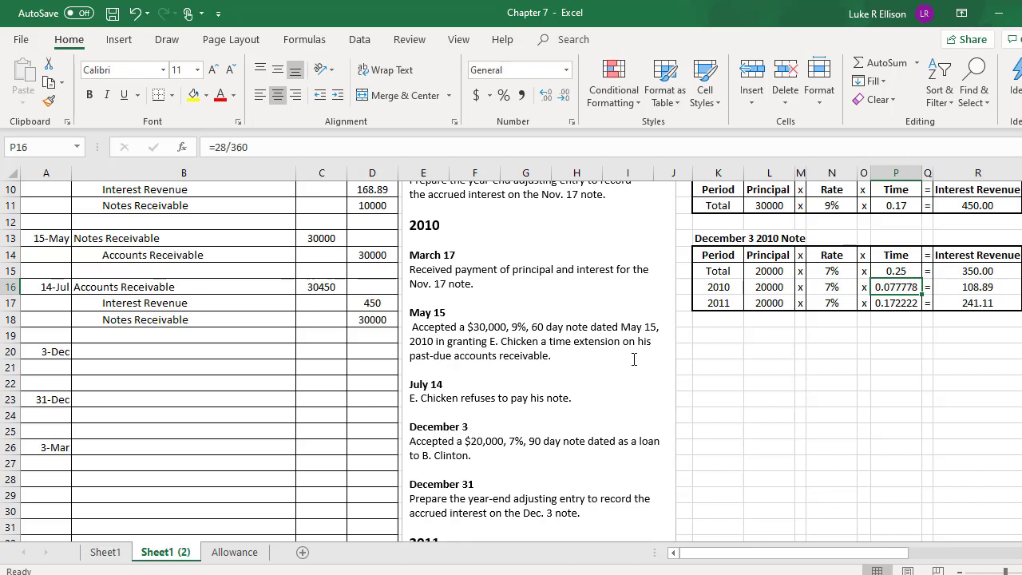
click(896, 302)
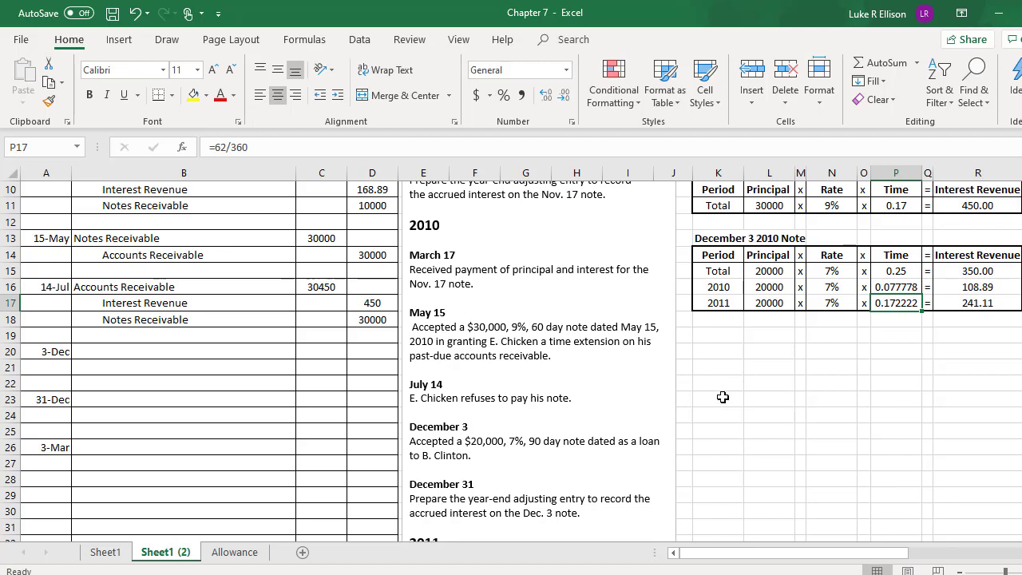
Compare the December 3 note's 2010 and 2011 time formulas and the interest revenue amounts across its periods.
click(883, 284)
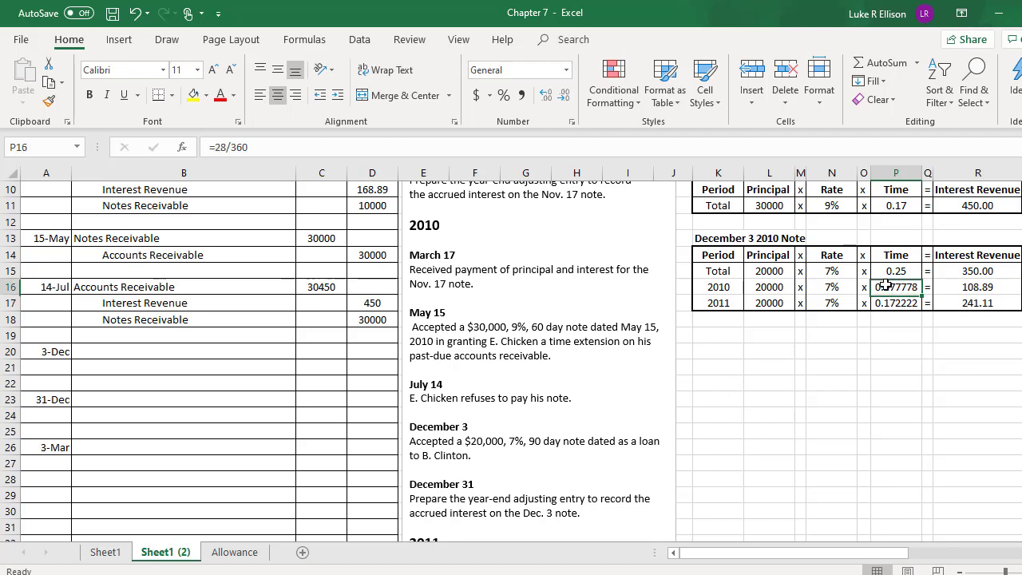
click(897, 301)
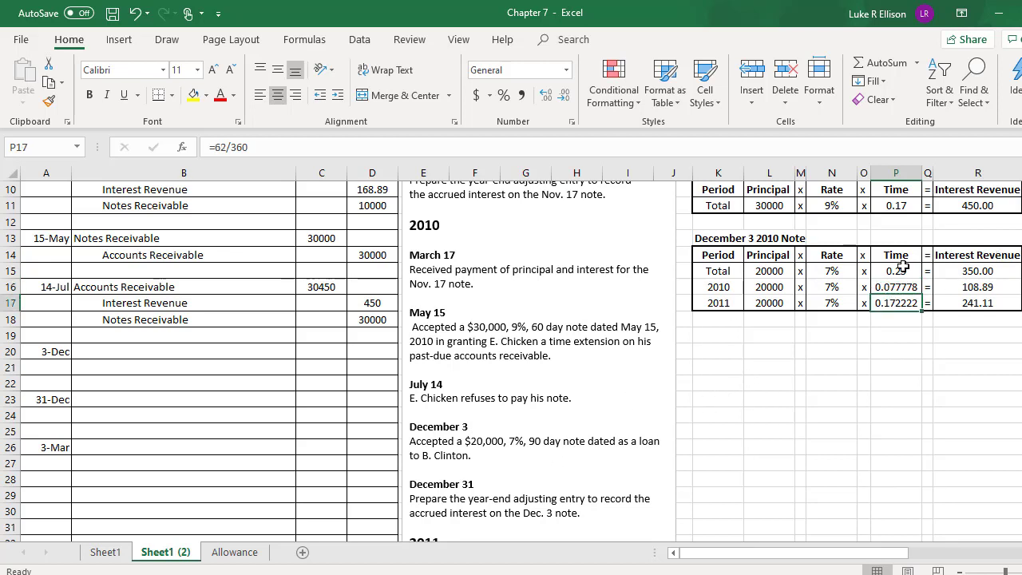
drag(956, 271, 963, 296)
click(803, 464)
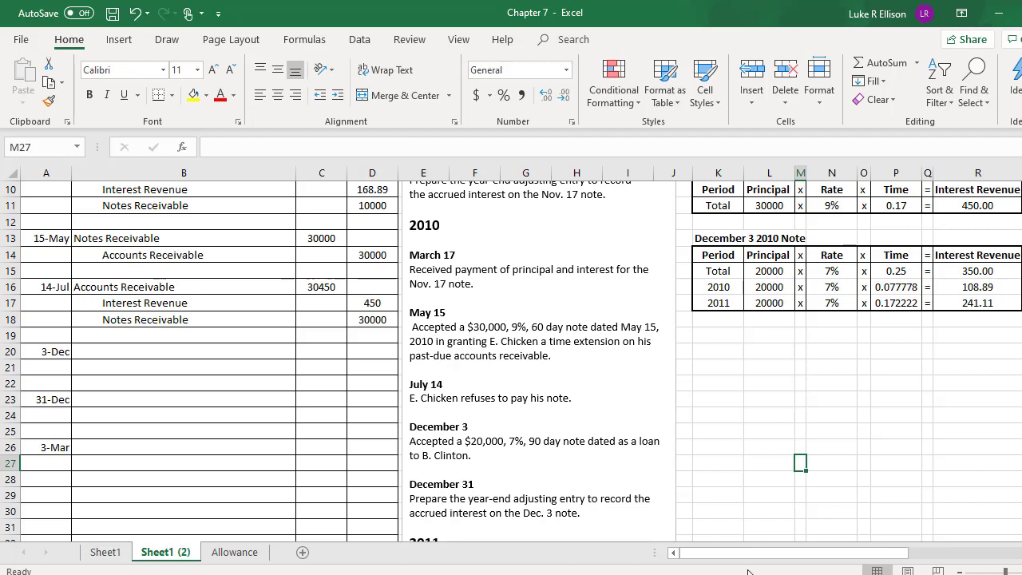
Start the 3-Dec journal entry with a Notes Receivable debit of 20000.
click(201, 345)
text(Notes Receivable)
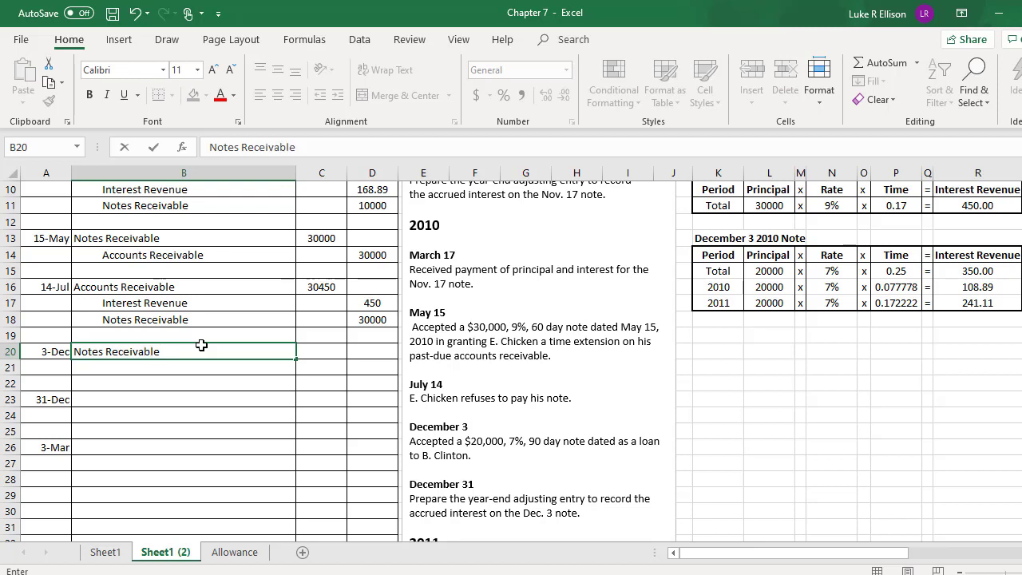
key(Tab)
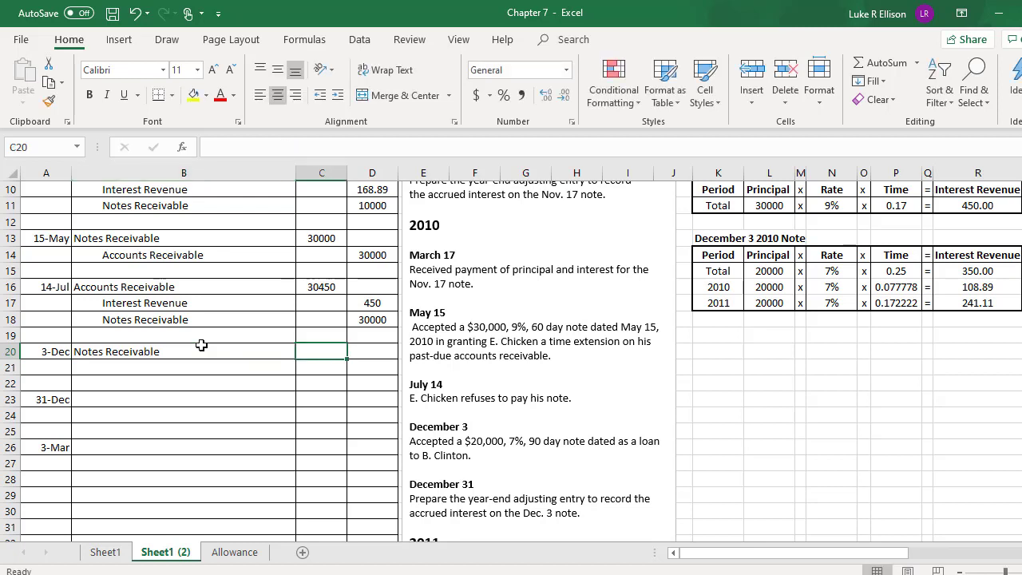
text(20000)
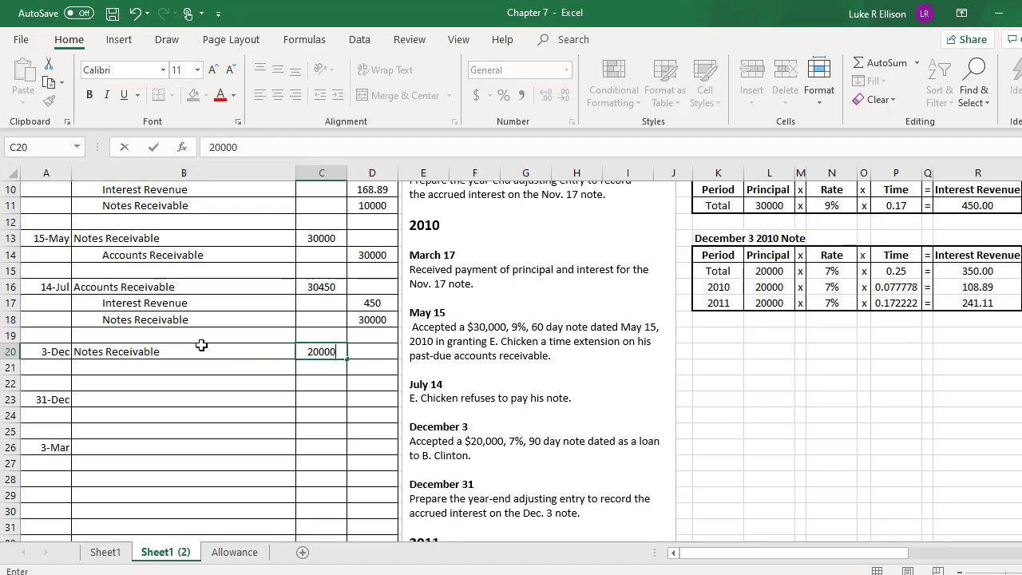
key(Return)
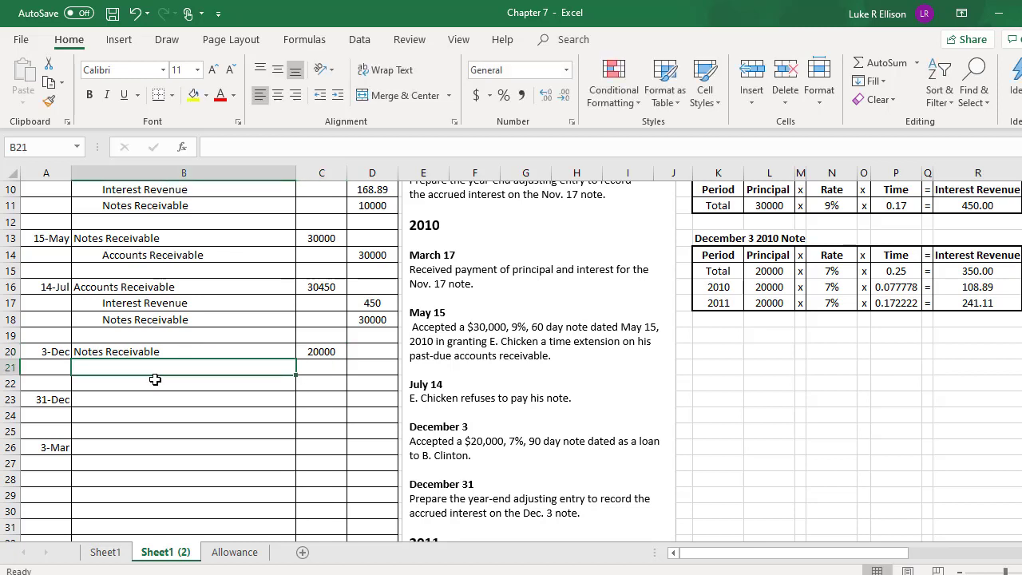
Complete the 3-Dec journal entry with a Cash credit of 20000.
text(Cash)
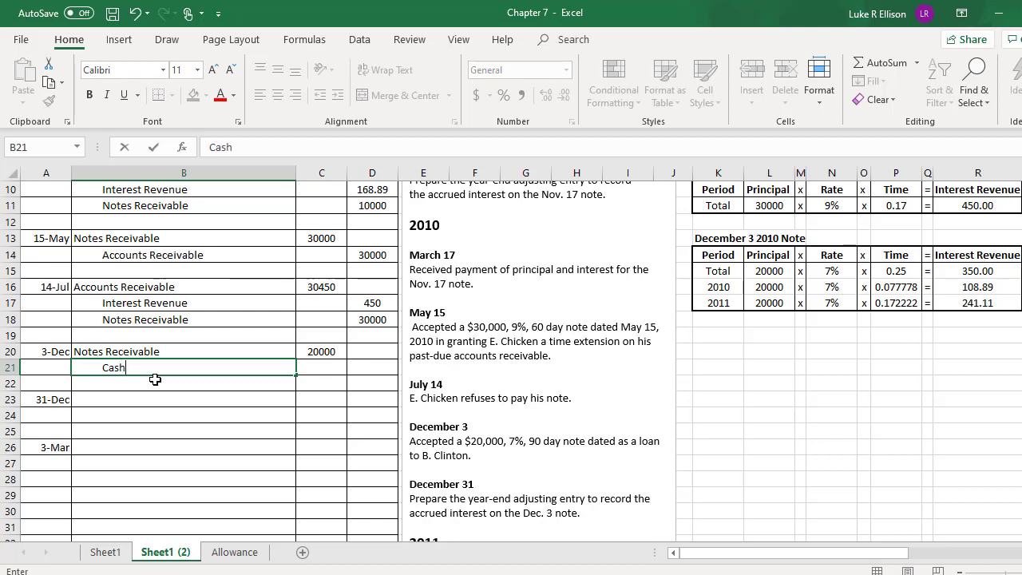
key(Tab)
key(Tab)
text(20000)
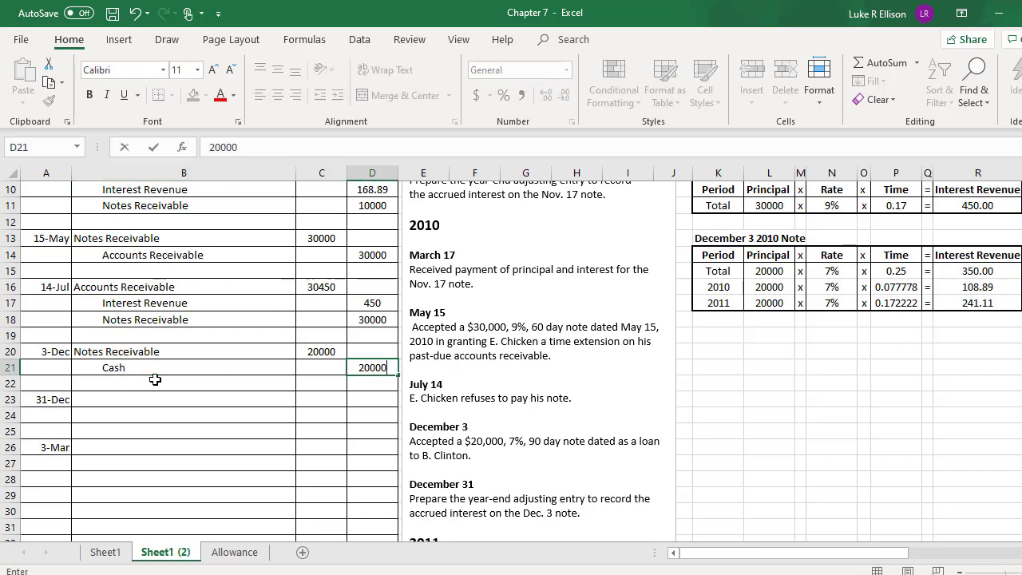
key(Return)
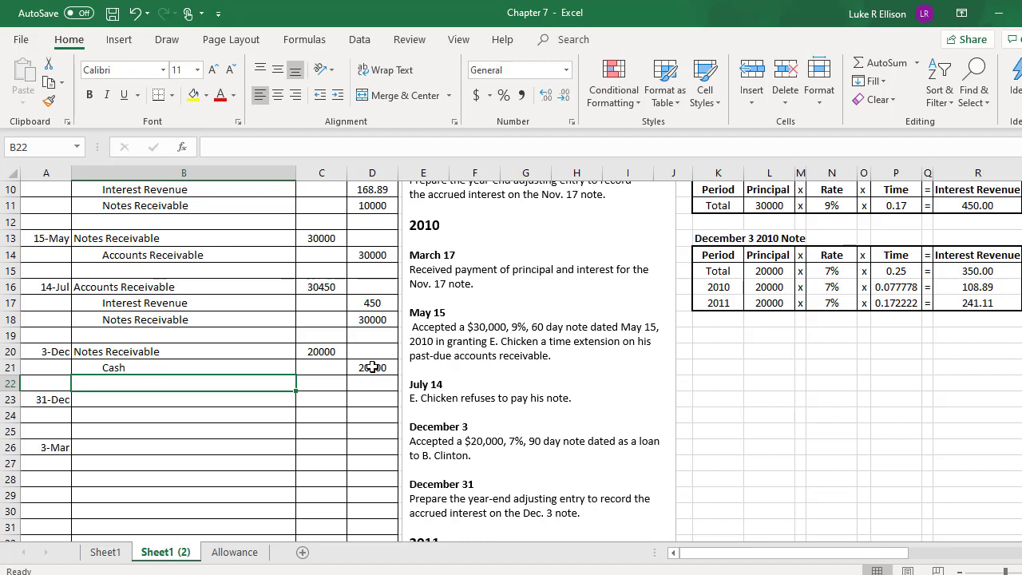
Start the 31-Dec adjusting entry with an Interest Receivable debit of 108.89, taken from the December 3 note's 2010 interest.
click(183, 399)
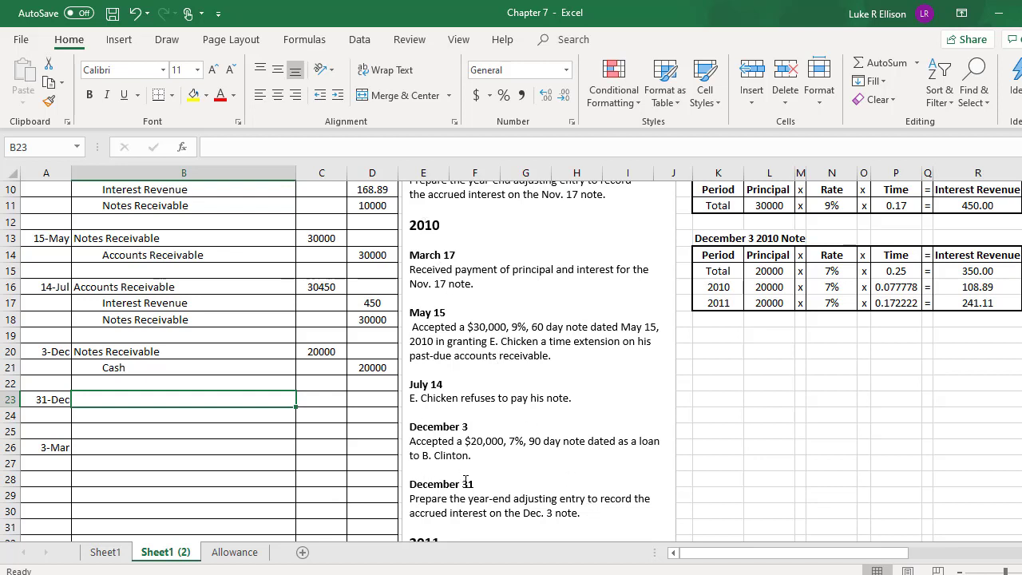
click(969, 293)
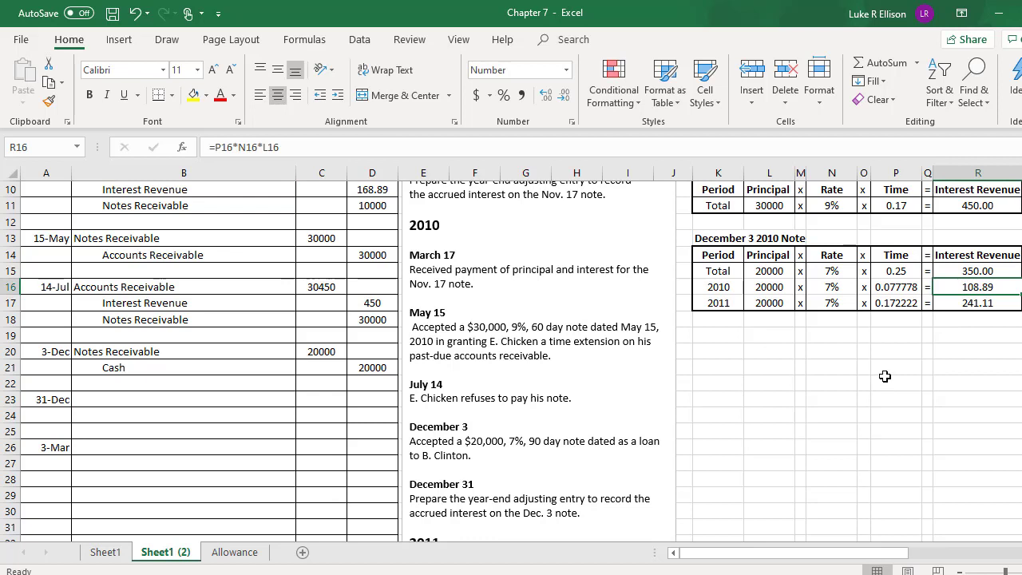
click(284, 395)
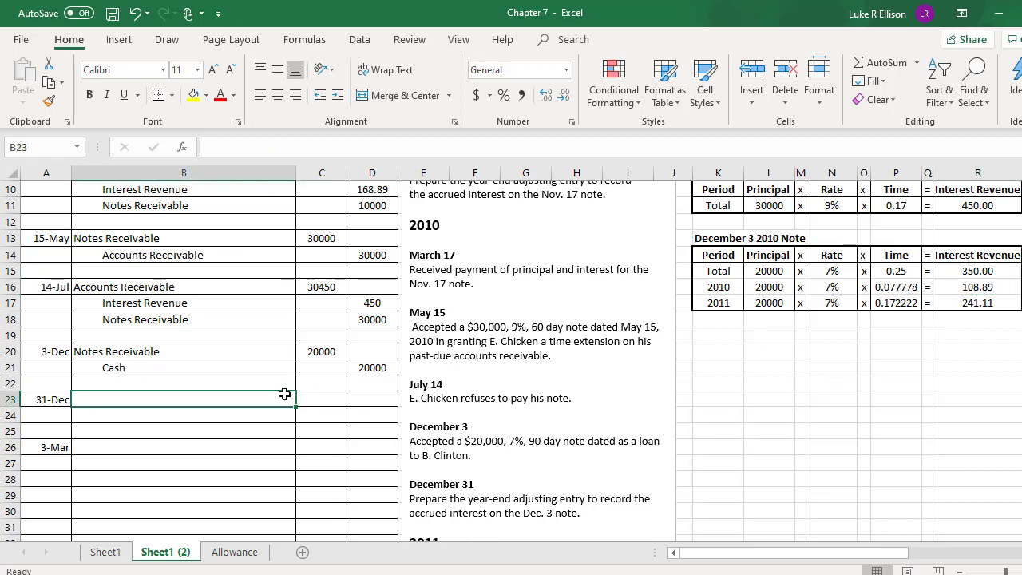
text(Interest)
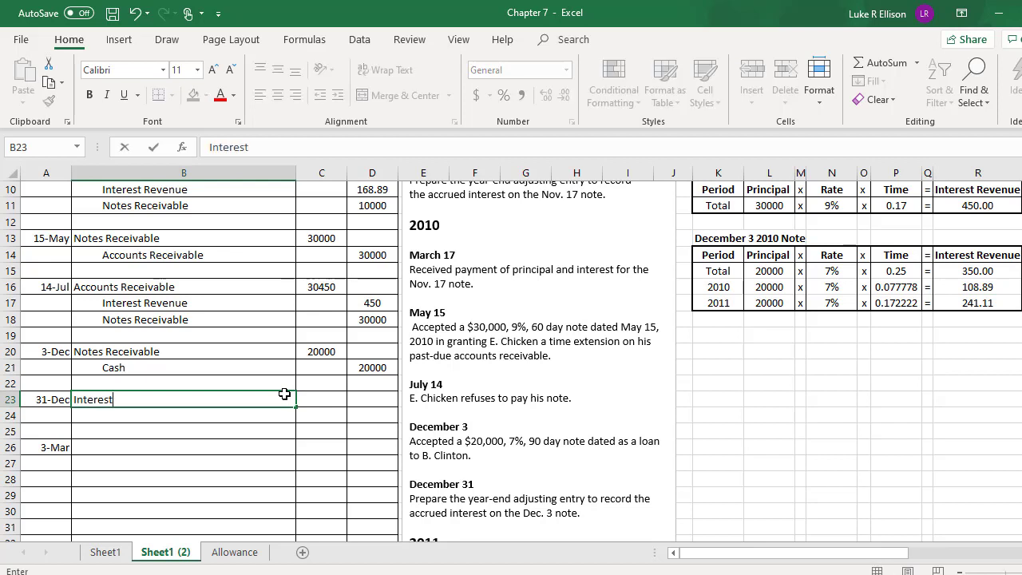
text( Receivable)
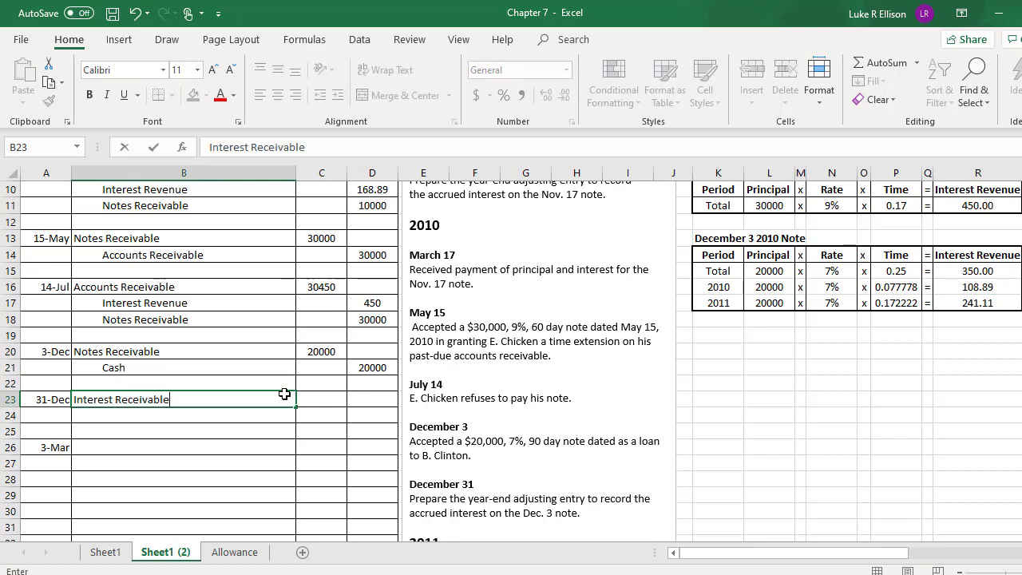
key(Tab)
text(108.89)
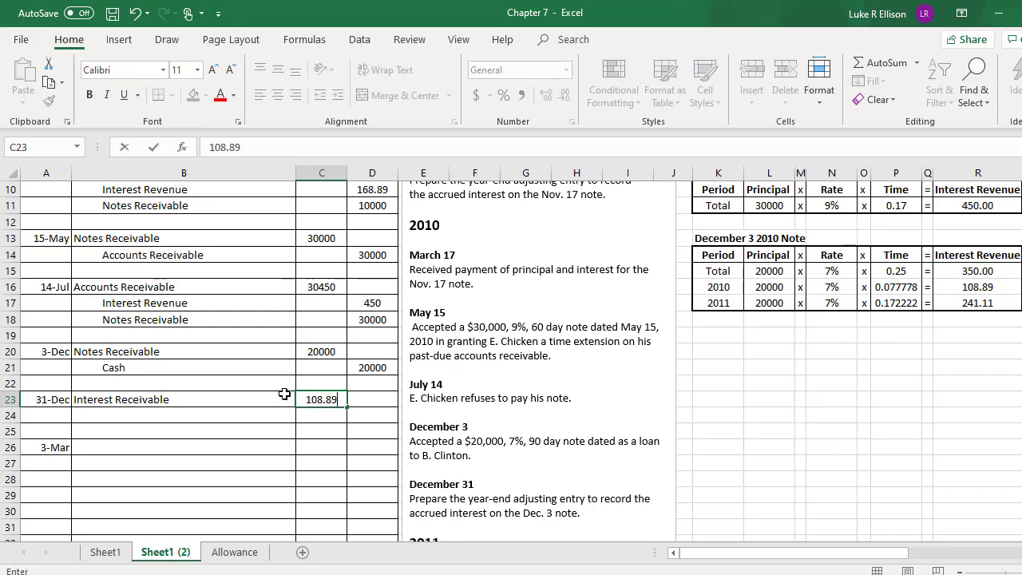
key(Return)
Complete the 31-Dec adjusting entry with an Interest Revenue credit of 108.89.
text(Interest Rev)
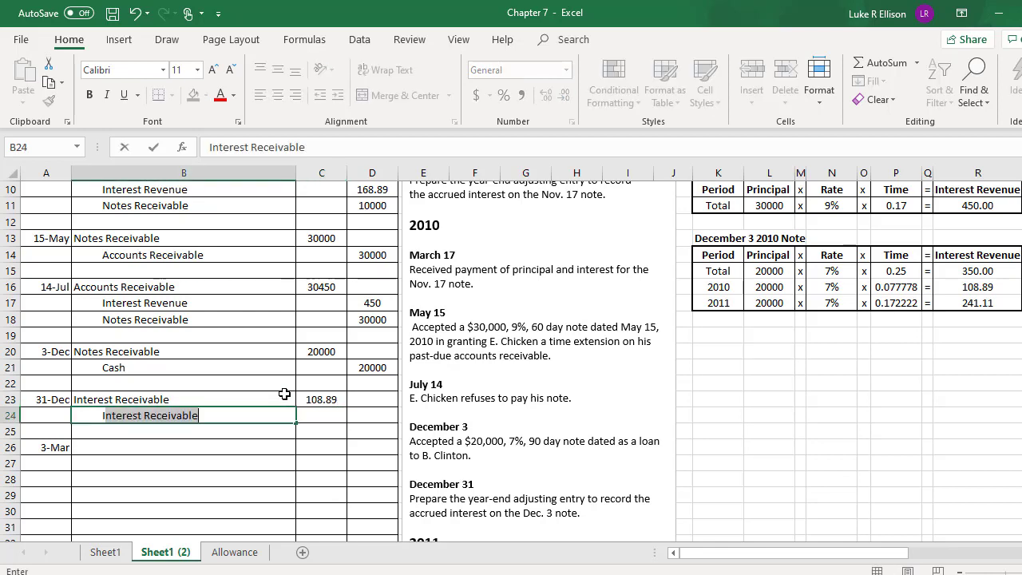
text(enue)
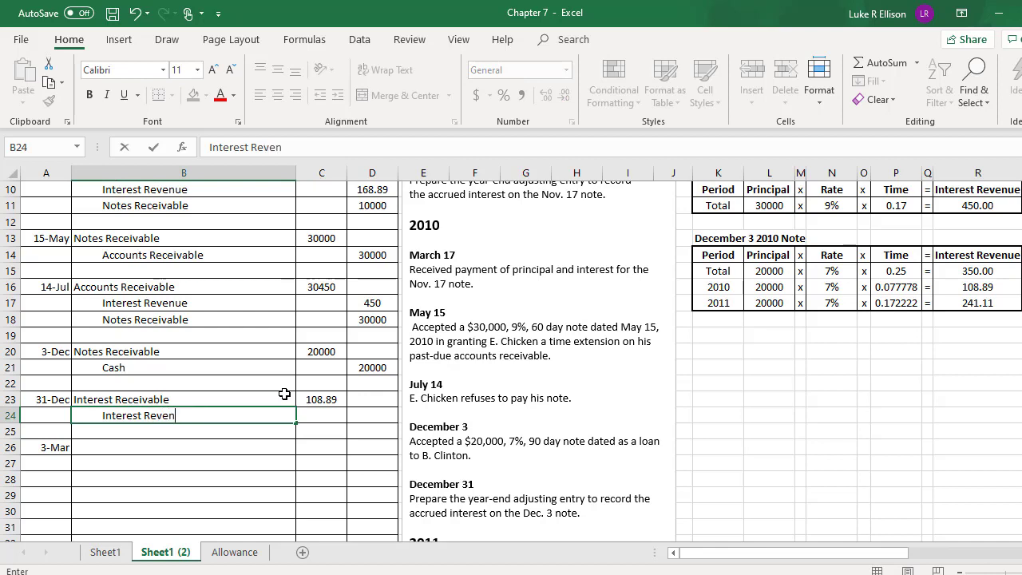
key(Tab)
key(Tab)
text(108.89)
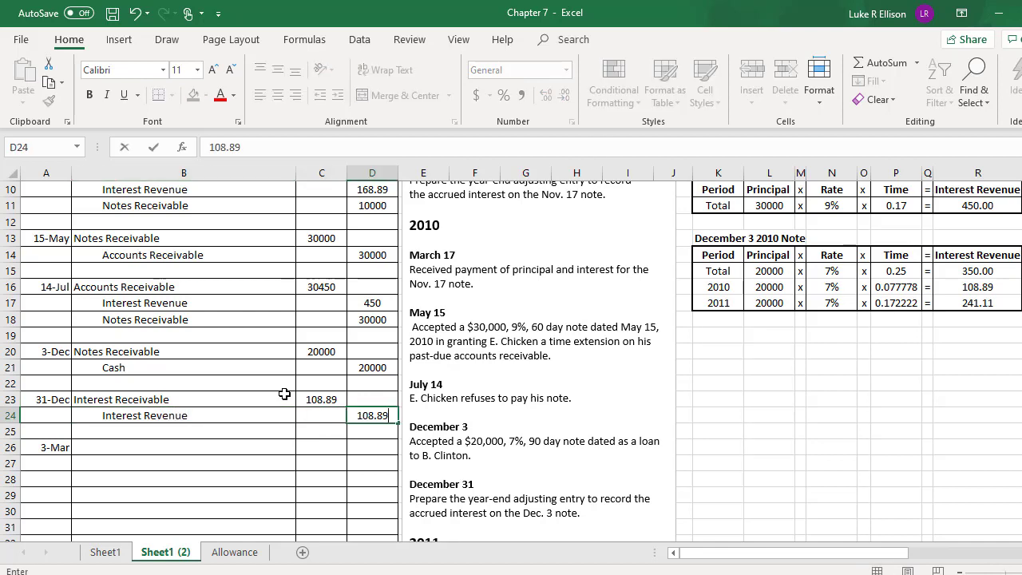
key(Return)
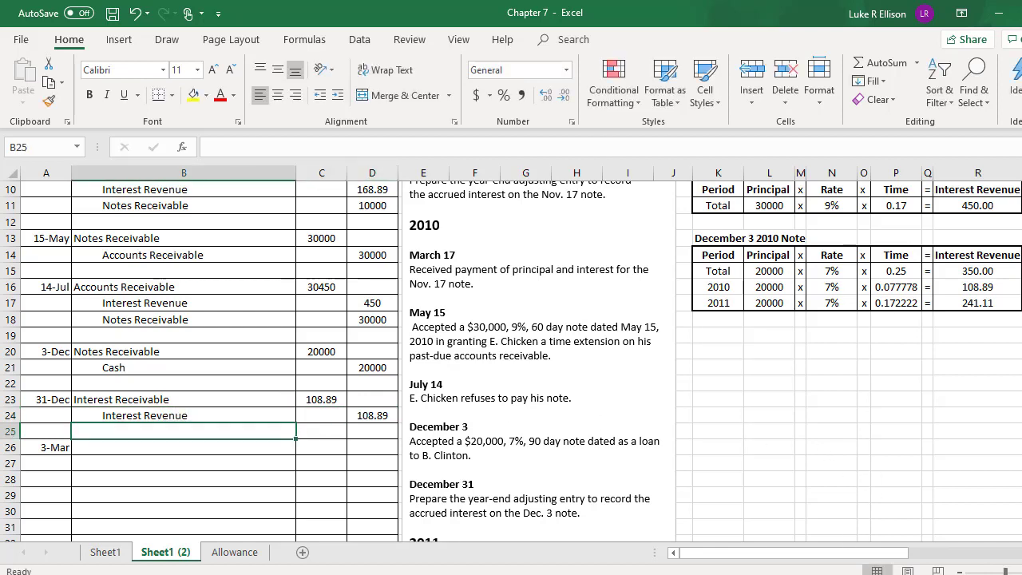
Read the March 3 2011 transaction and compare it with the earlier 17-Mar journal entry for collecting a note.
scroll(725, 532, down, 2)
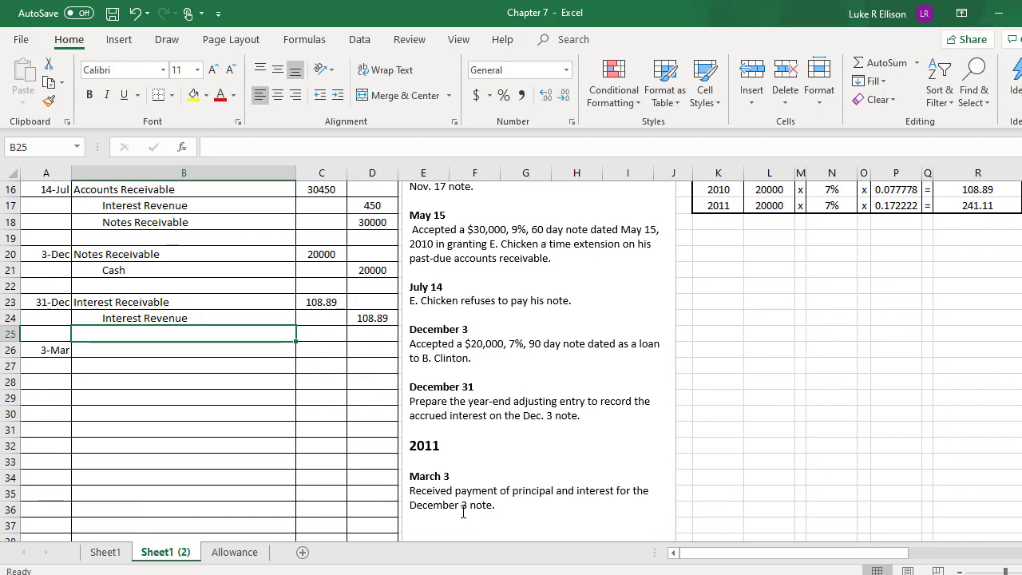
scroll(431, 502, up, 4)
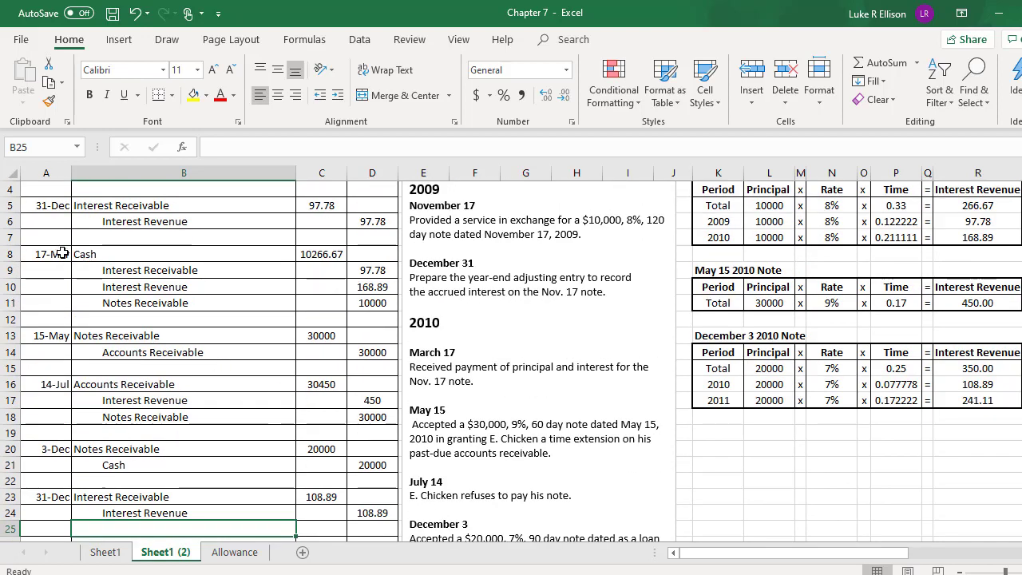
scroll(83, 263, down, 2)
scroll(84, 270, down, 2)
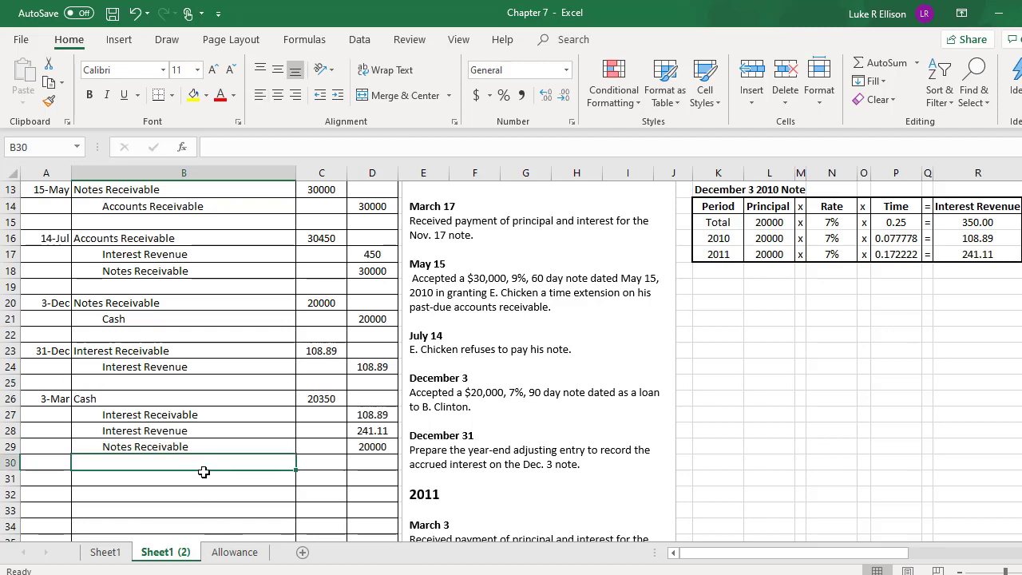
Check each line of the 3-Mar entry against the December 3 note's principal and interest and the 3-Dec and 31-Dec entries.
click(206, 399)
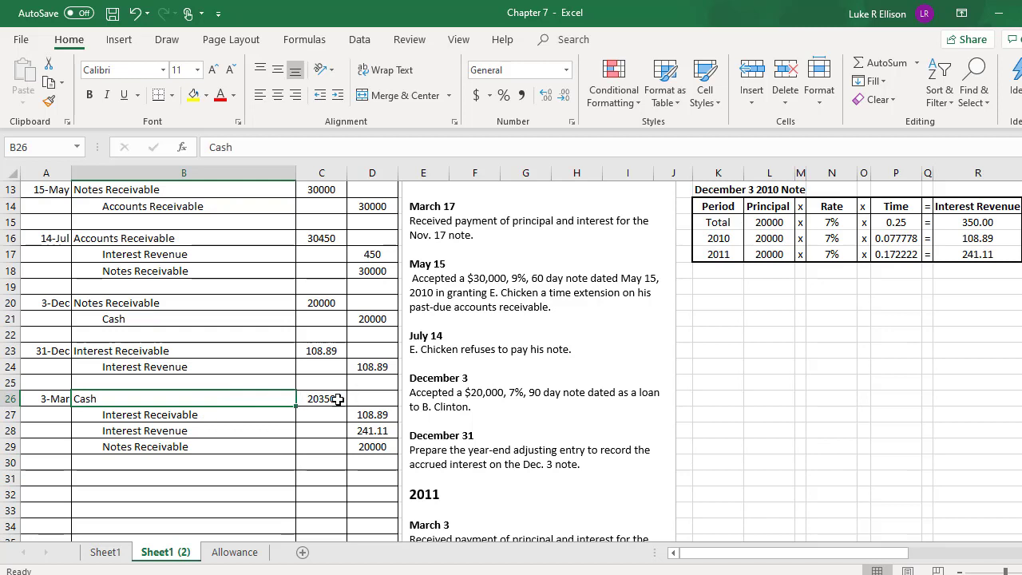
click(331, 399)
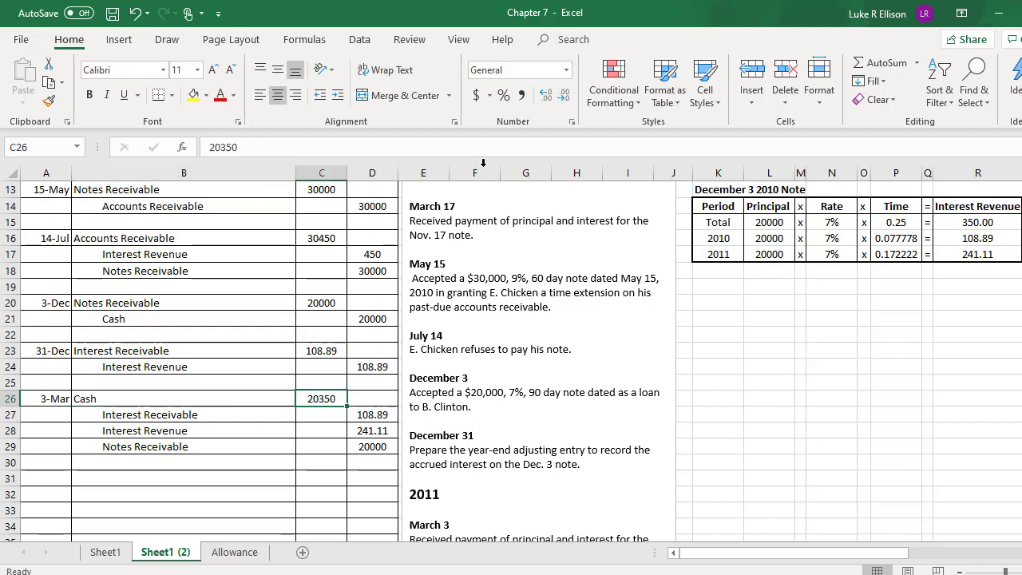
click(780, 220)
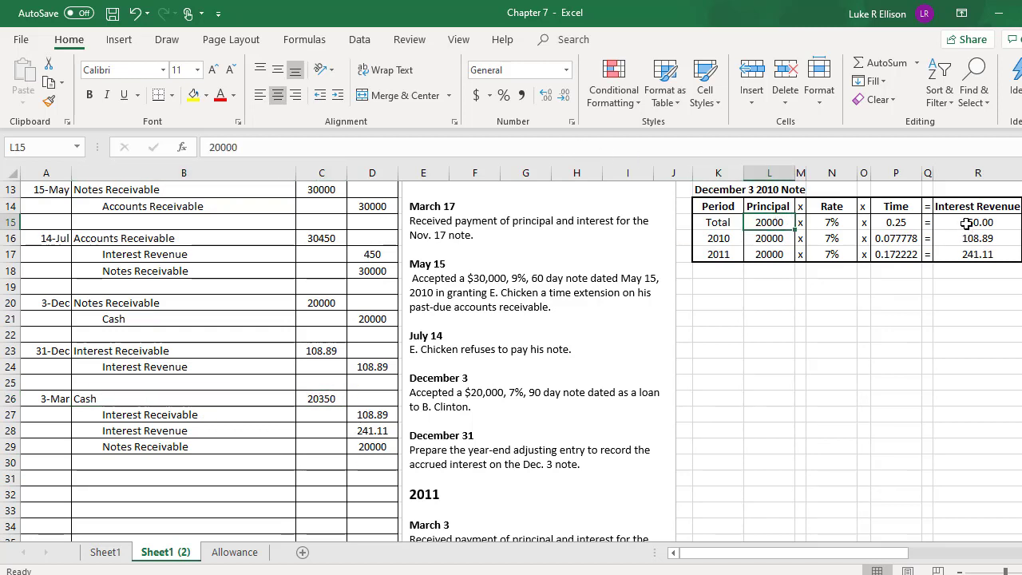
click(966, 222)
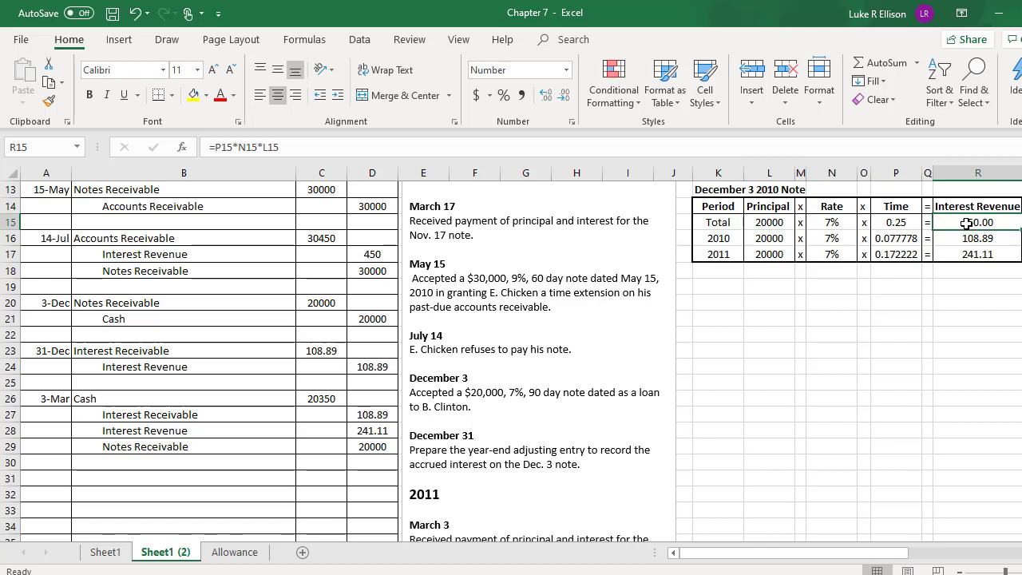
click(236, 416)
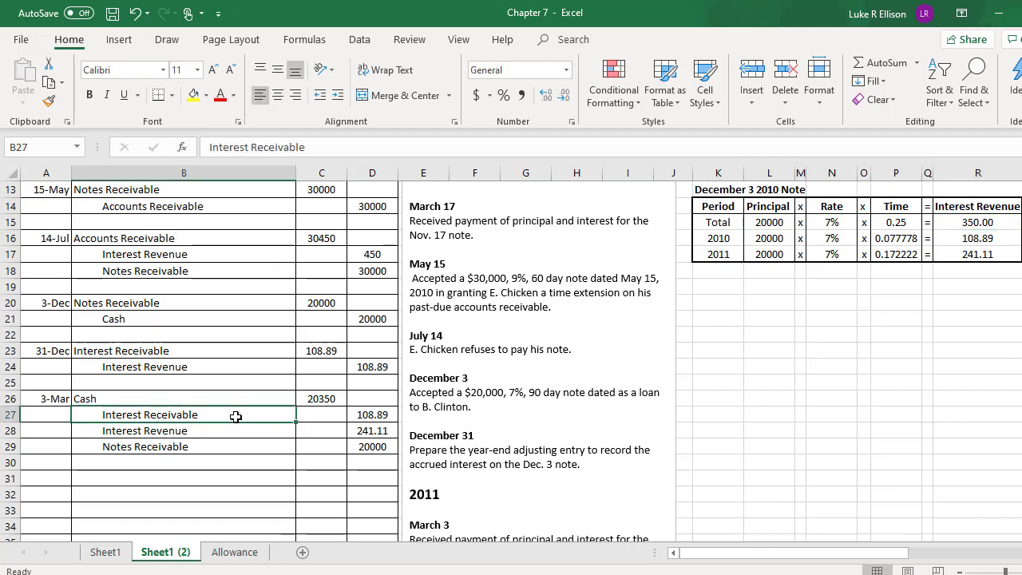
click(327, 350)
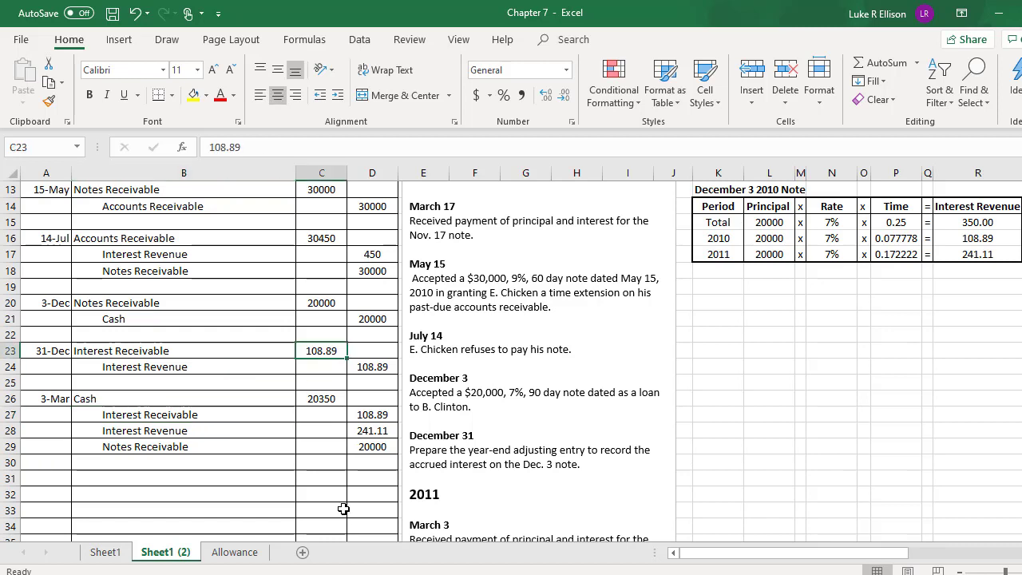
click(263, 436)
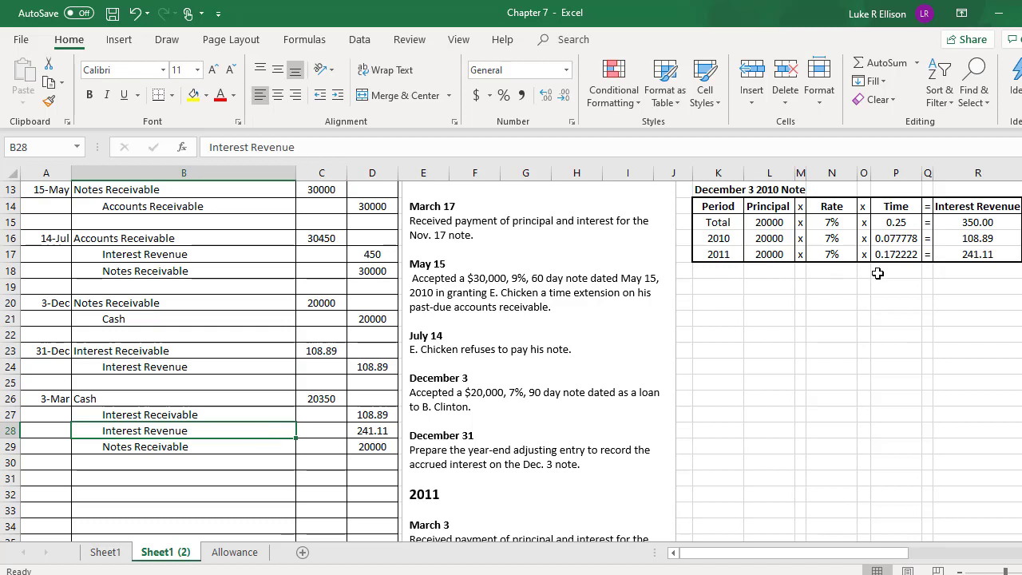
click(966, 257)
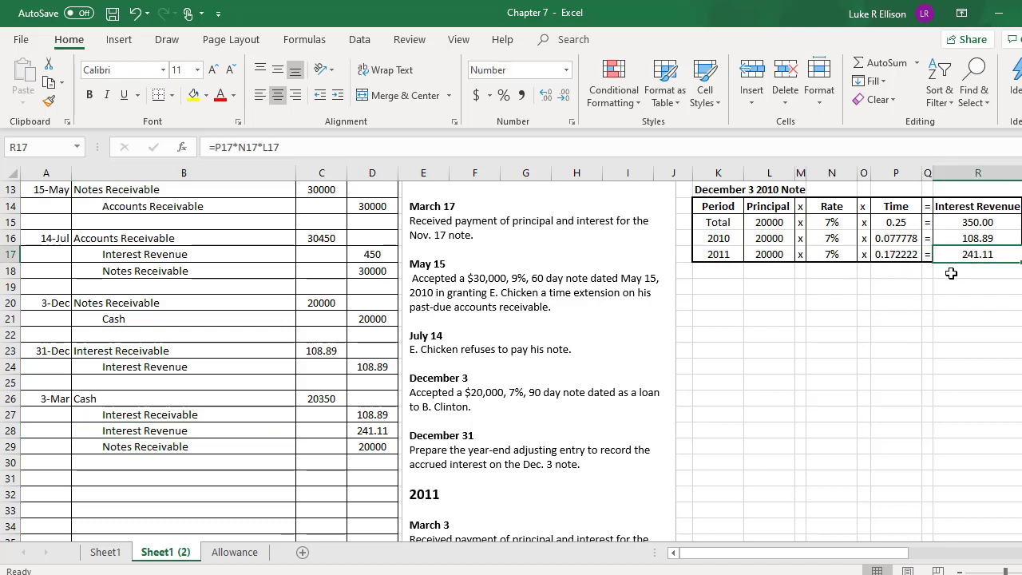
click(277, 451)
click(380, 450)
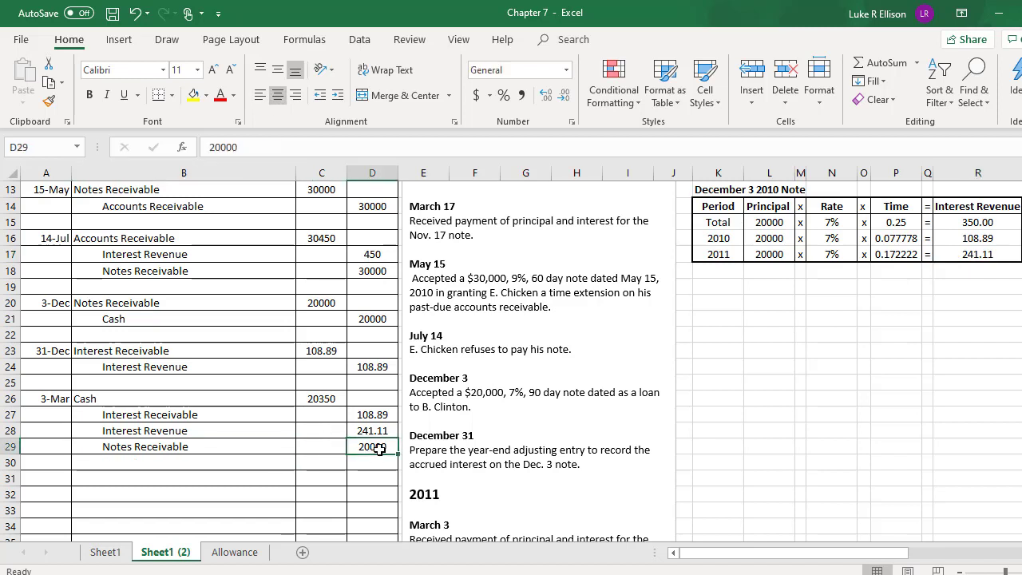
click(334, 301)
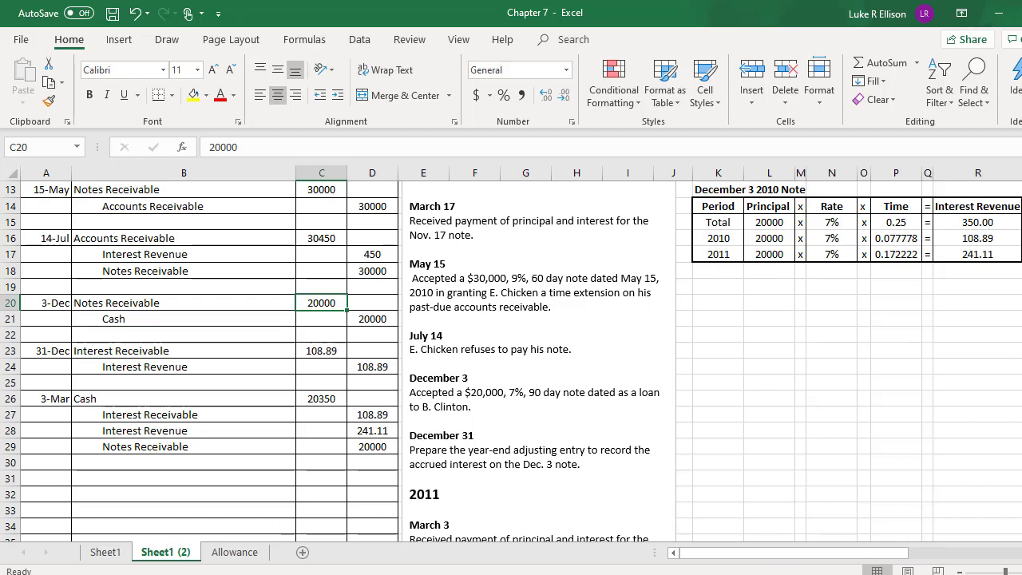
scroll(737, 422, up, 4)
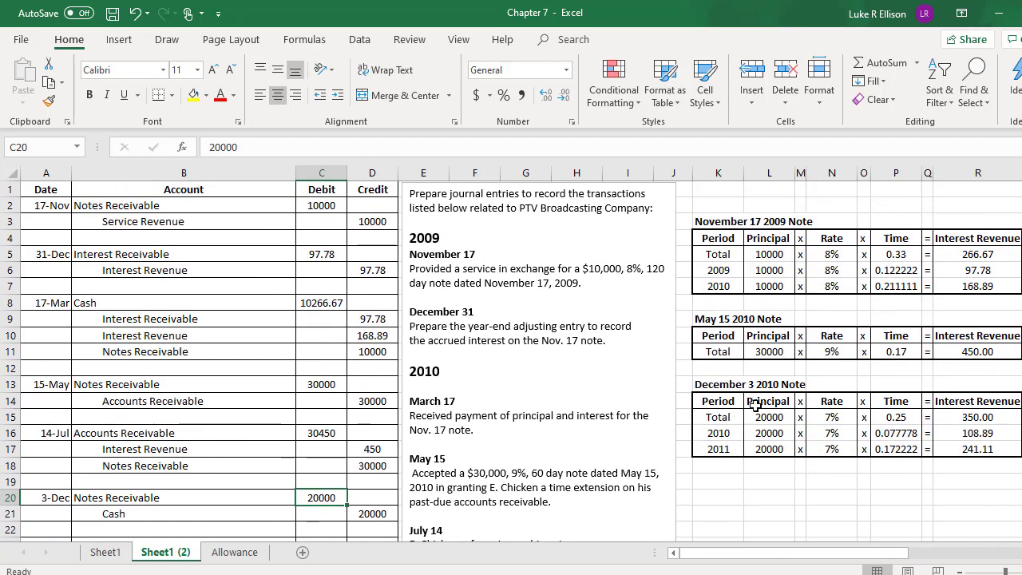